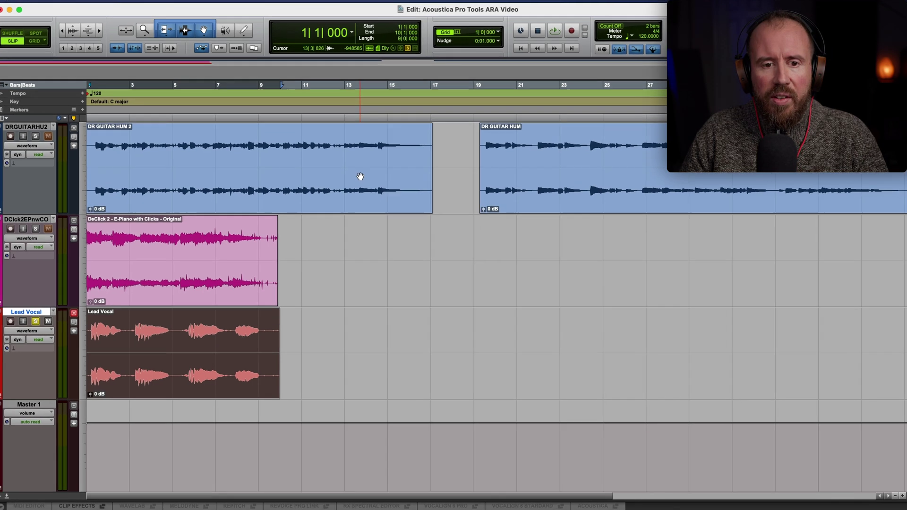
# Step: Open the DR GUITAR HUM 2 clip in Acoustica from its clip menu, then dismiss the ARA selector
pyautogui.rightClick(358, 181)
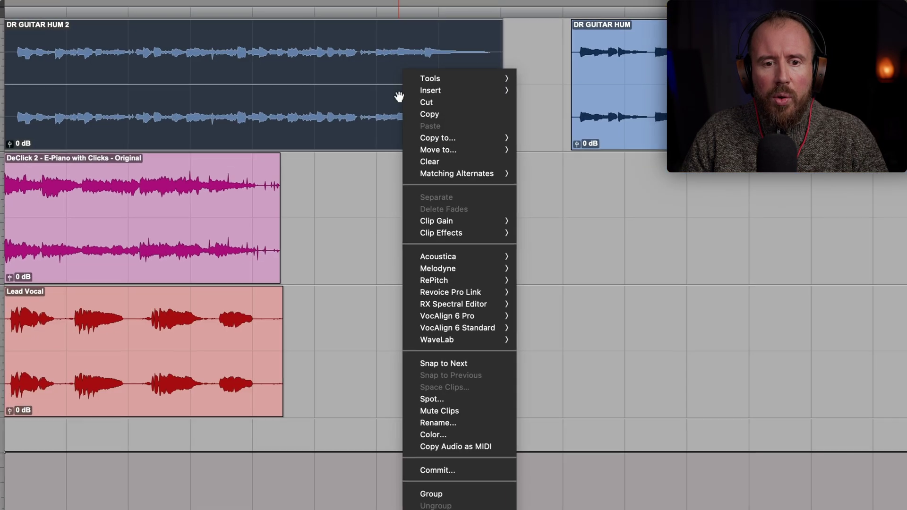
pyautogui.moveTo(463, 257)
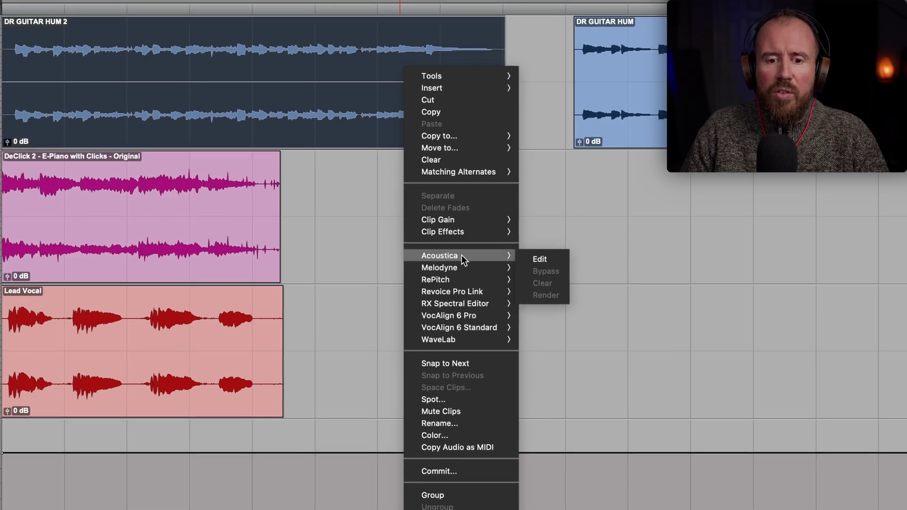
pyautogui.click(531, 256)
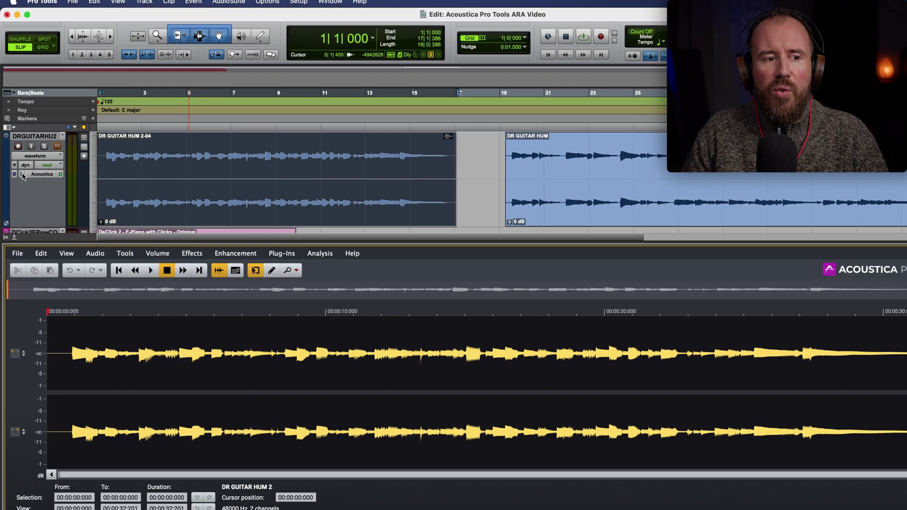
pyautogui.click(21, 169)
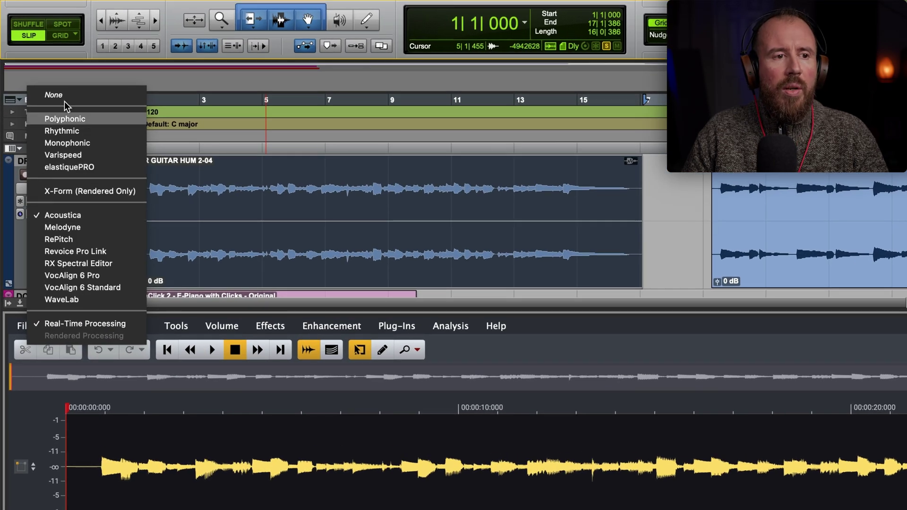
pyautogui.press('Escape')
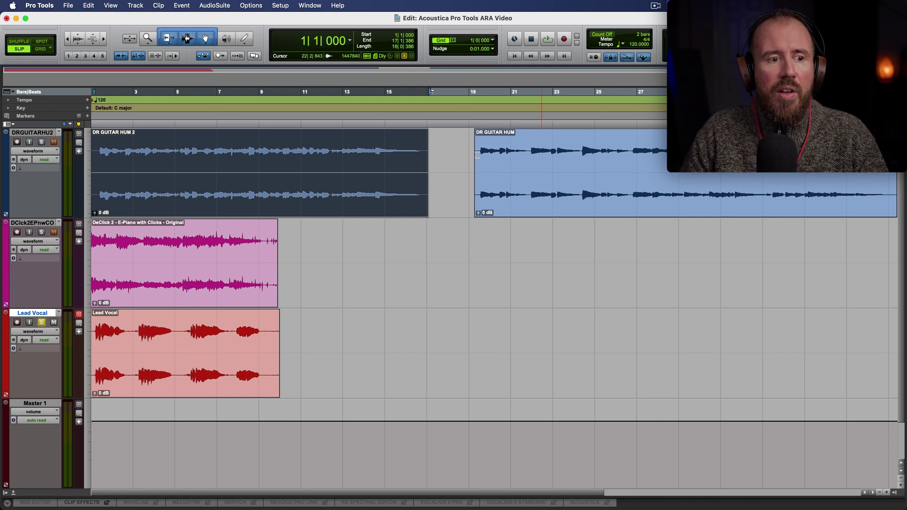
# Step: Assign Acoustica to the guitar hum track's ARA selector and step between its DR GUITAR HUM clips
pyautogui.click(40, 170)
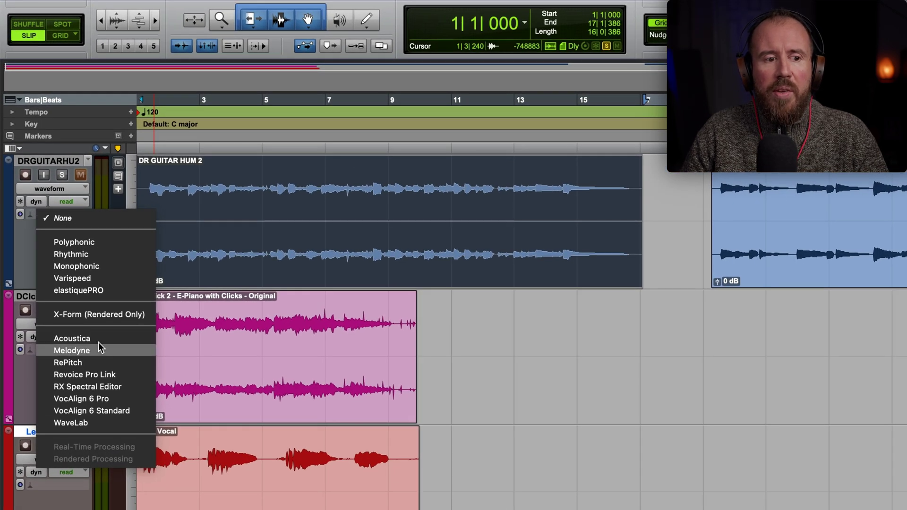
pyautogui.click(98, 338)
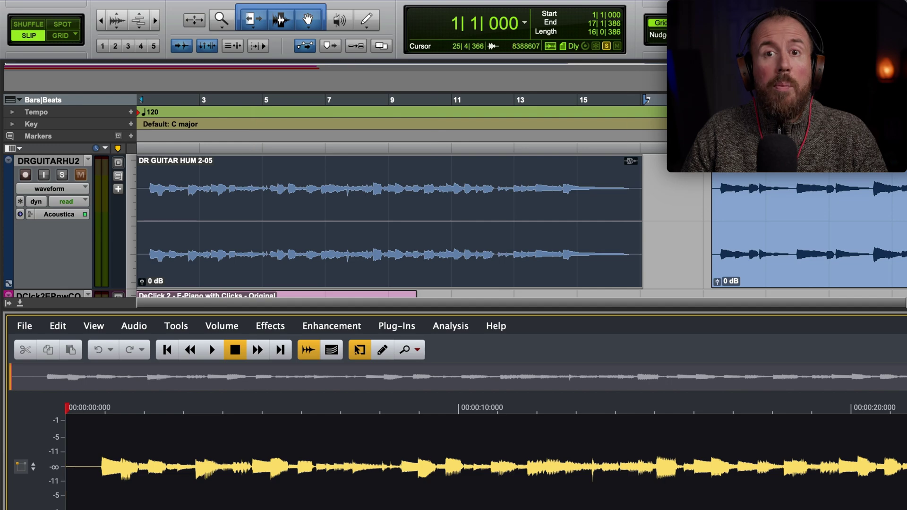
pyautogui.hotkey('ctrl', 'Tab')
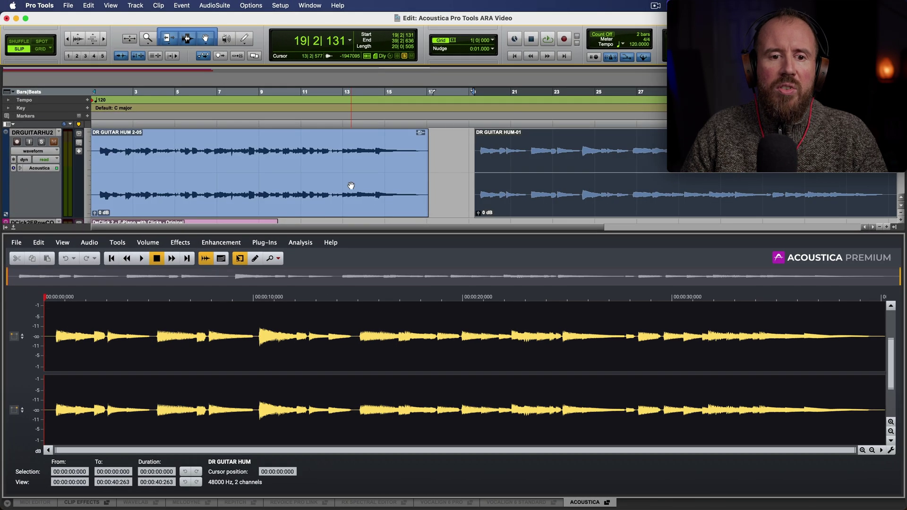
pyautogui.click(550, 188)
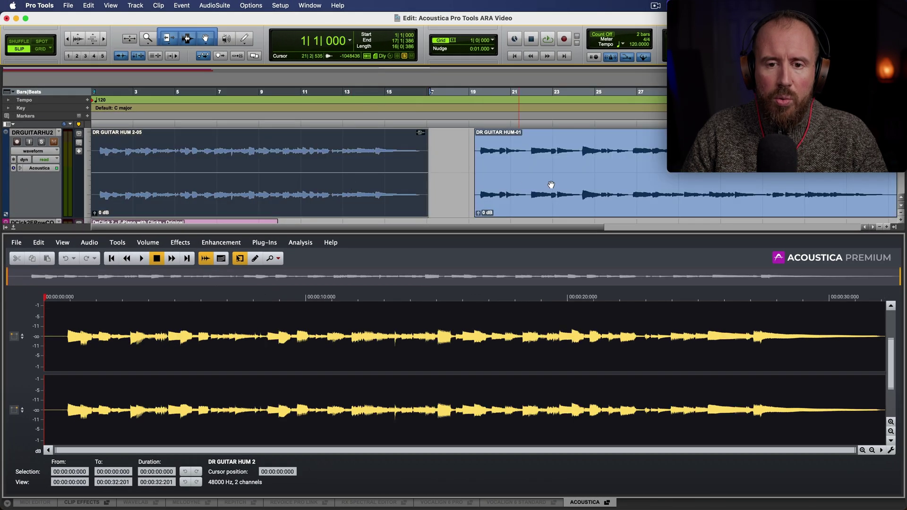
pyautogui.hotkey('ctrl', 'alt', 'Tab')
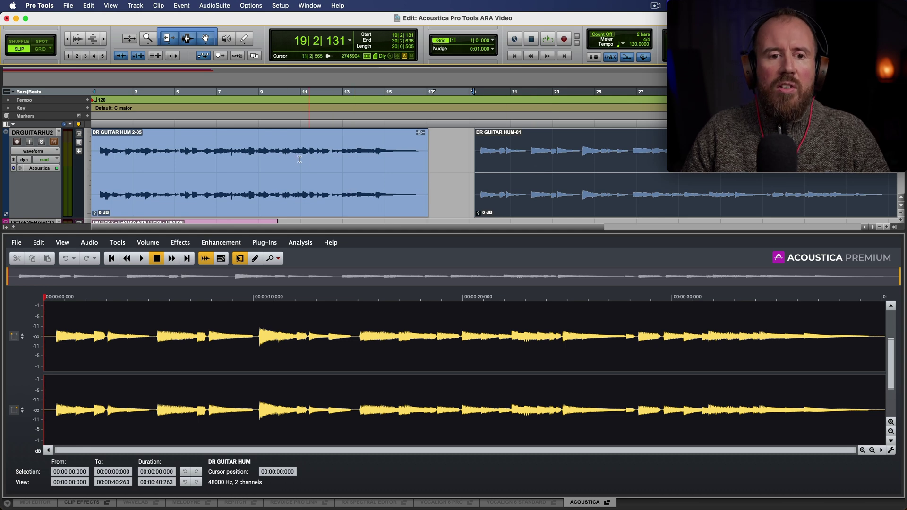
# Step: Click through both hum clips and the Acoustica ruler (about 35, 30, 14, 4.5 s) to confirm the editor follows
pyautogui.click(274, 150)
pyautogui.click(603, 156)
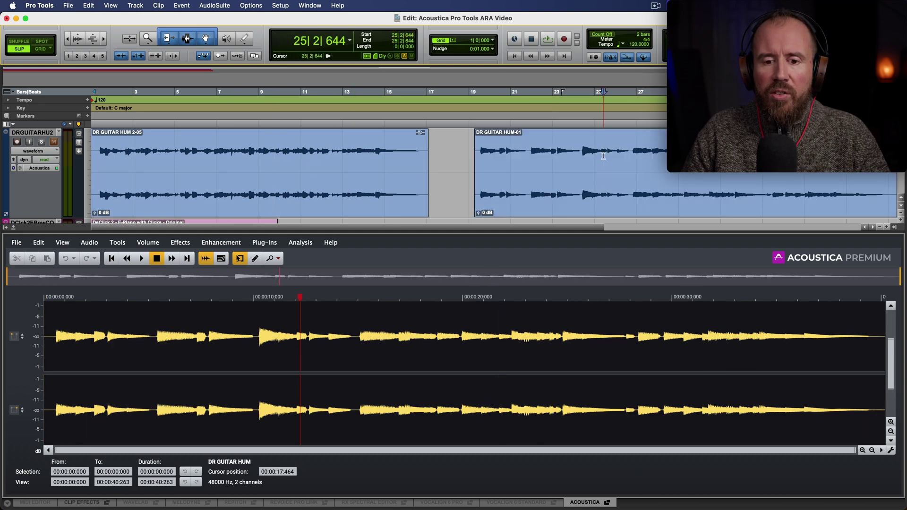
pyautogui.click(250, 153)
pyautogui.click(190, 152)
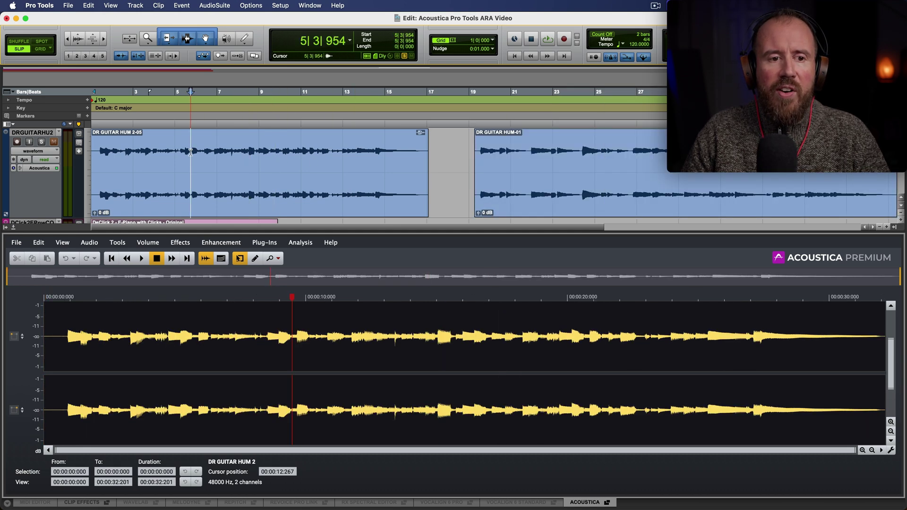
pyautogui.click(636, 153)
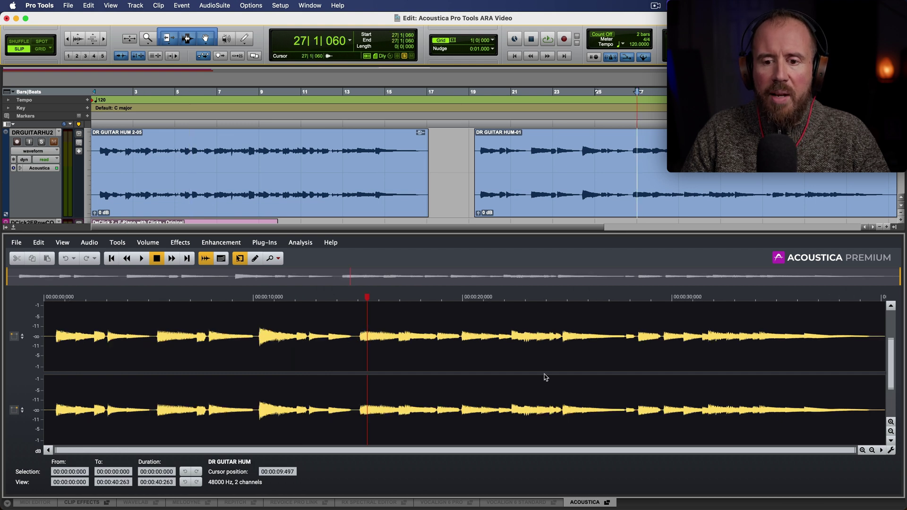
pyautogui.click(788, 297)
pyautogui.click(679, 297)
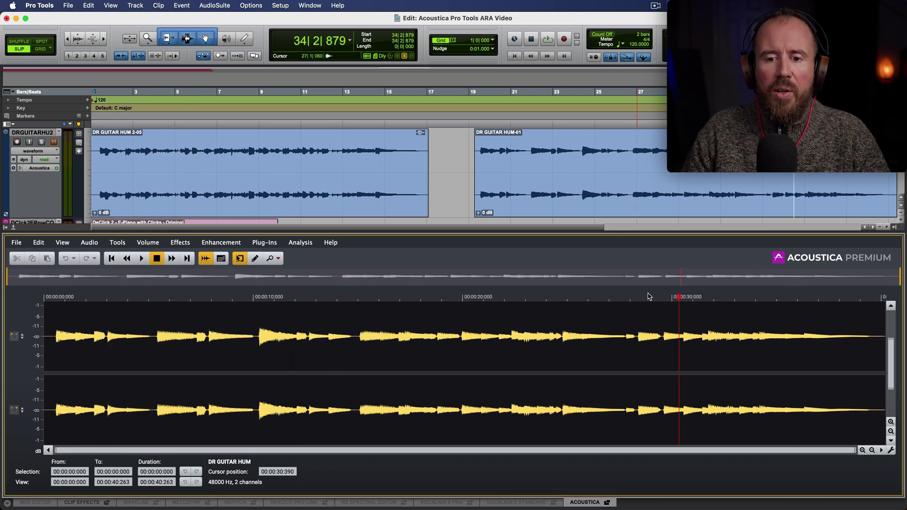
pyautogui.click(344, 296)
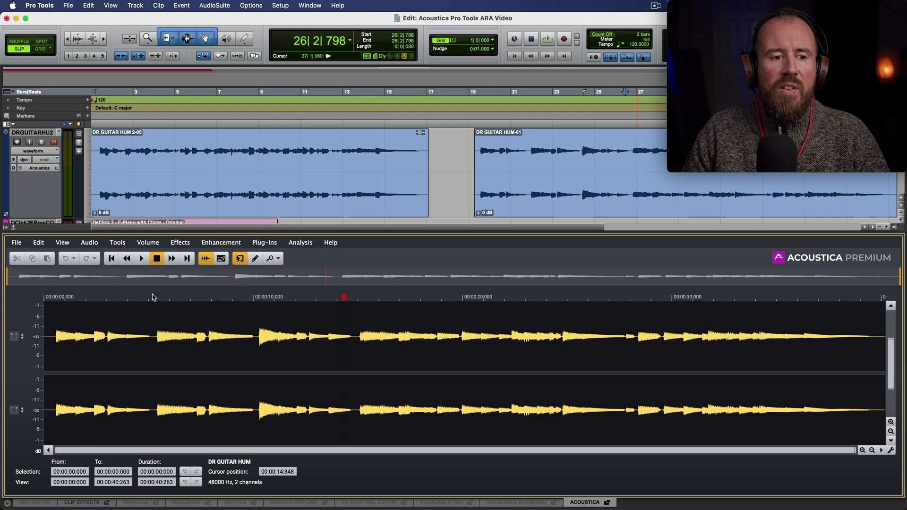
pyautogui.click(138, 297)
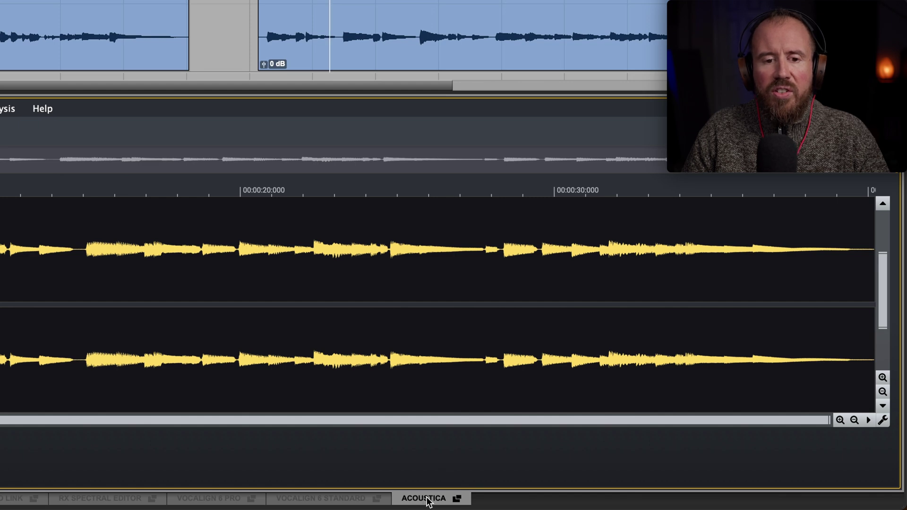
# Step: Close the editor pane, open the e-piano clip in Acoustica, then load DR GUITAR HUM 2 and DR GUITAR HUM
pyautogui.click(424, 498)
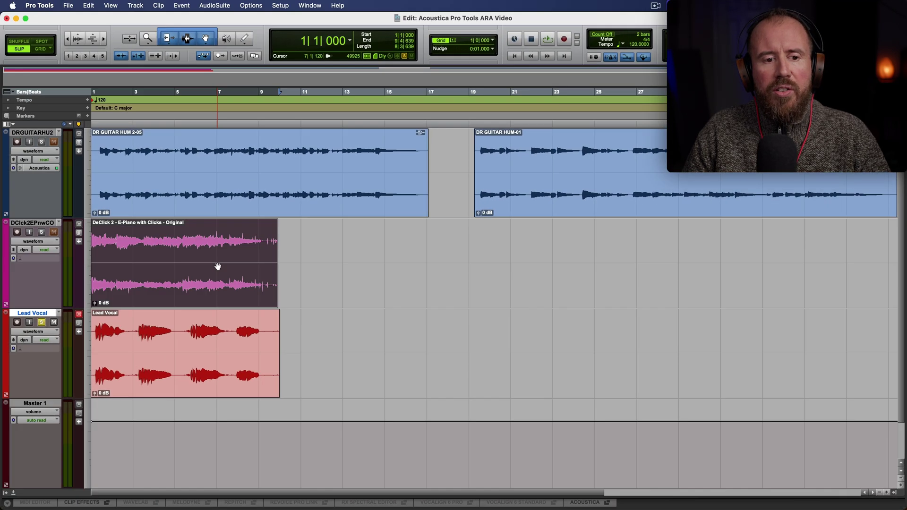
pyautogui.rightClick(218, 266)
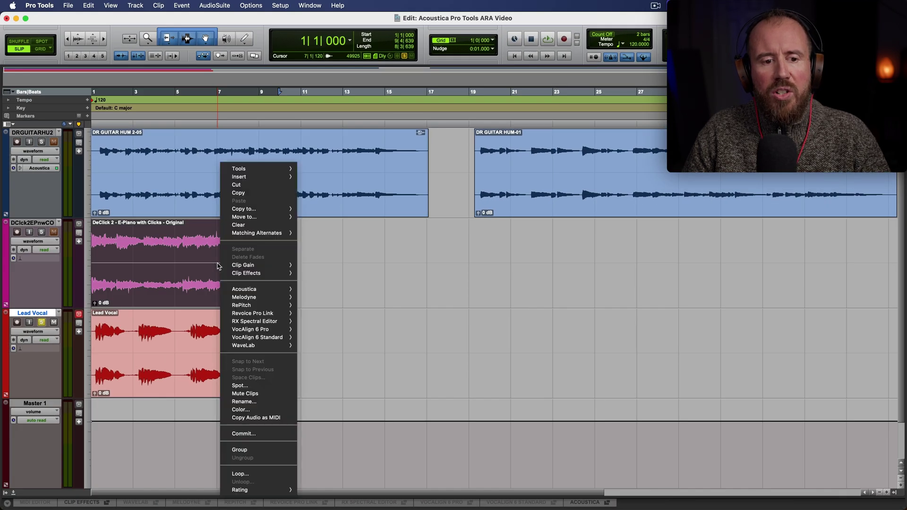
pyautogui.moveTo(258, 290)
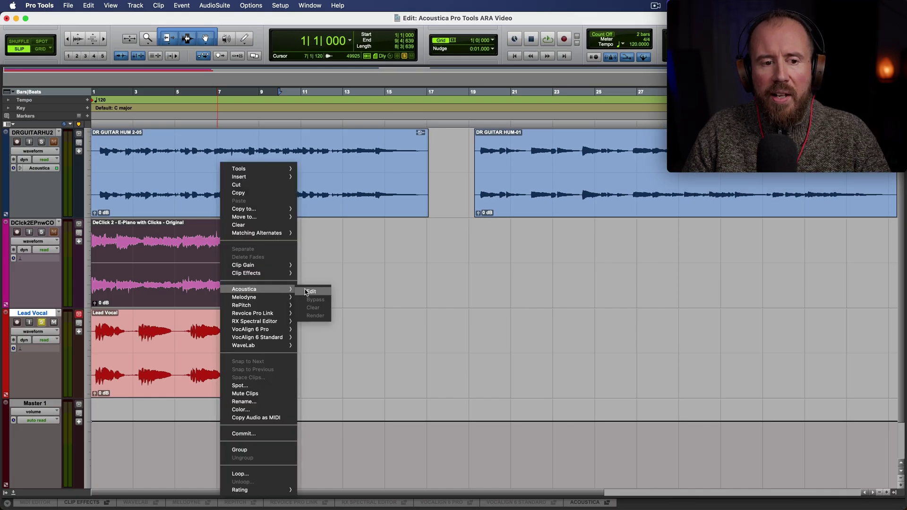
pyautogui.click(306, 290)
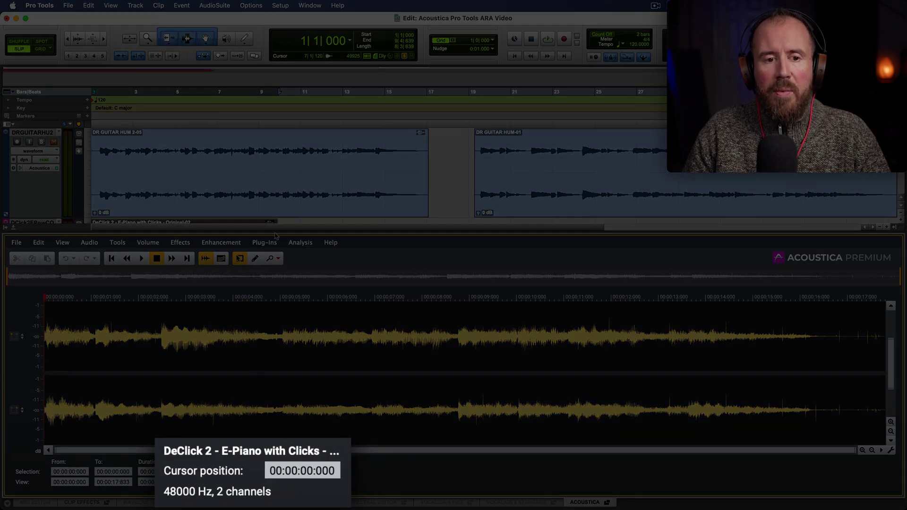
pyautogui.click(321, 163)
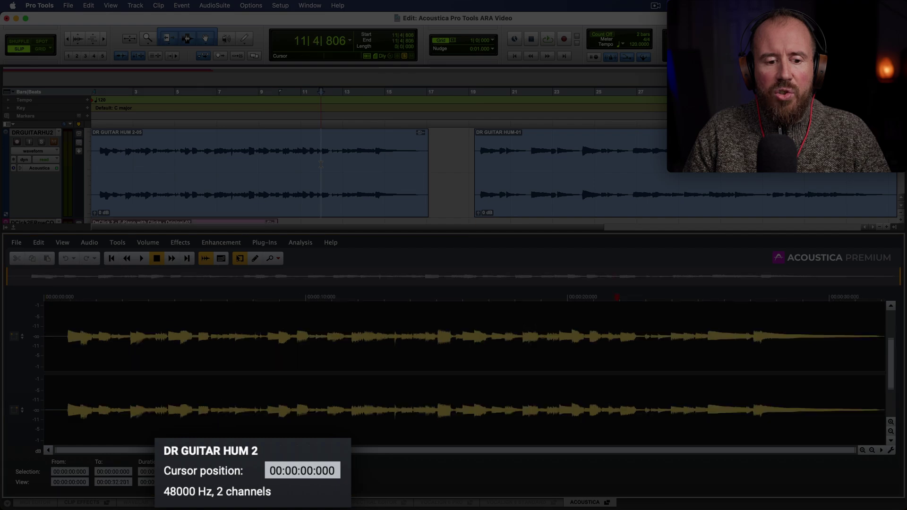
pyautogui.click(532, 156)
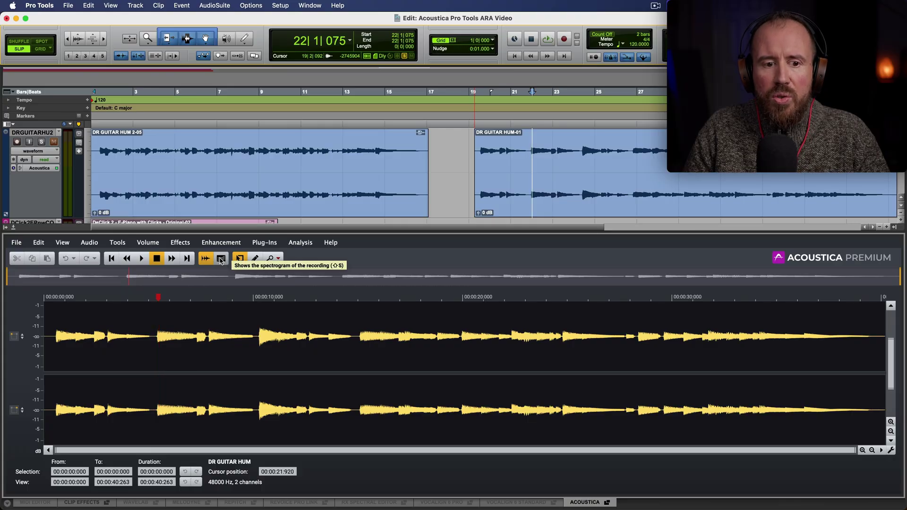
# Step: View the DR GUITAR HUM clip as a spectrogram, dock the floating editor, then close the Acoustica panel
pyautogui.click(220, 258)
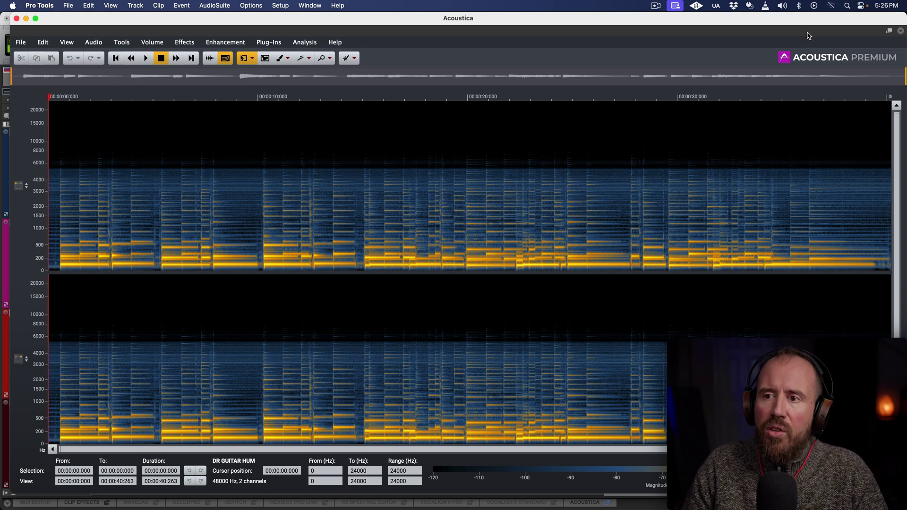
pyautogui.click(890, 33)
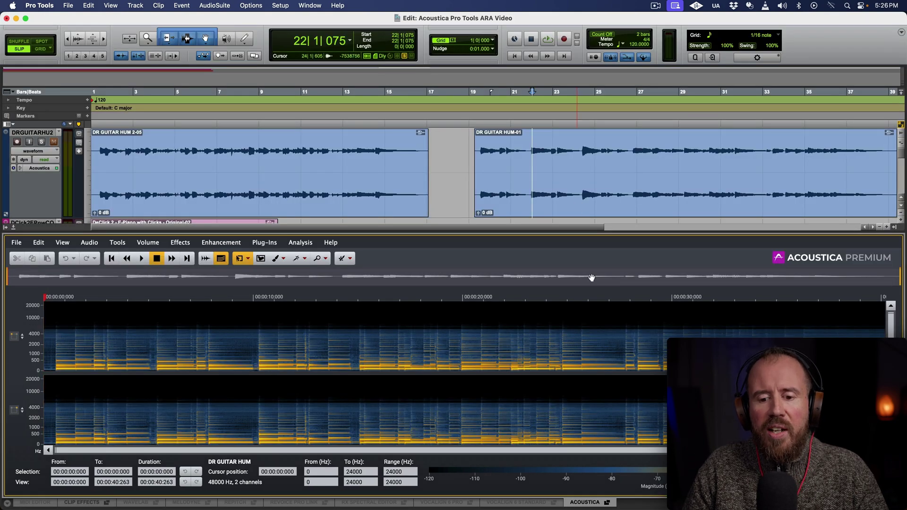
pyautogui.click(589, 503)
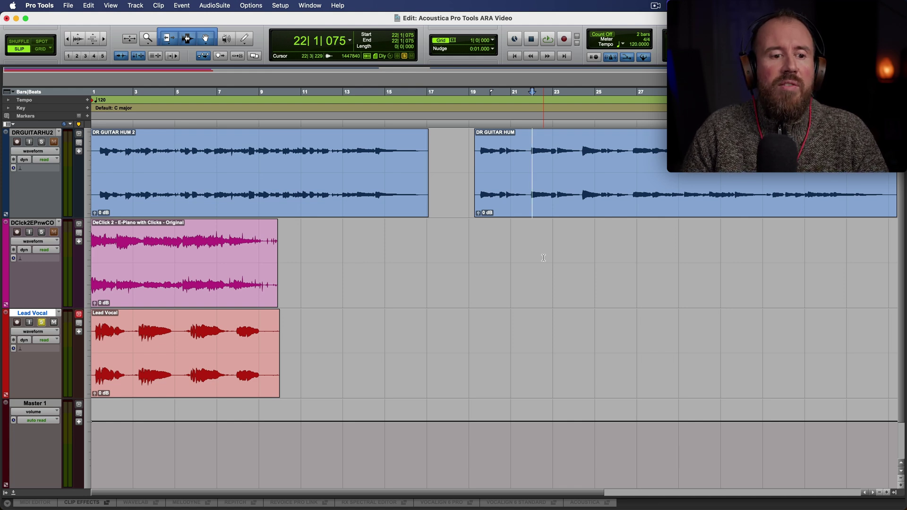
# Step: Enlarge the Lead Vocal clip and play it, first from near bar 3, then from the session start
pyautogui.click(200, 376)
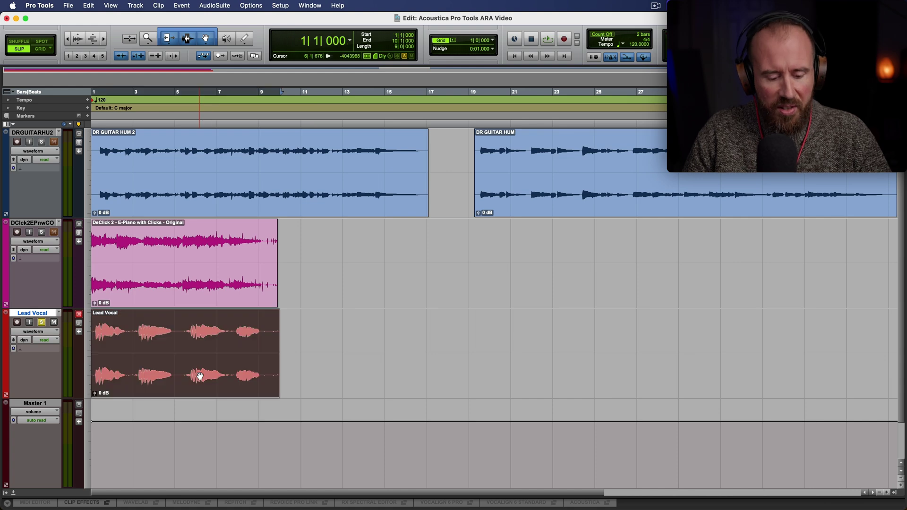
pyautogui.press('e')
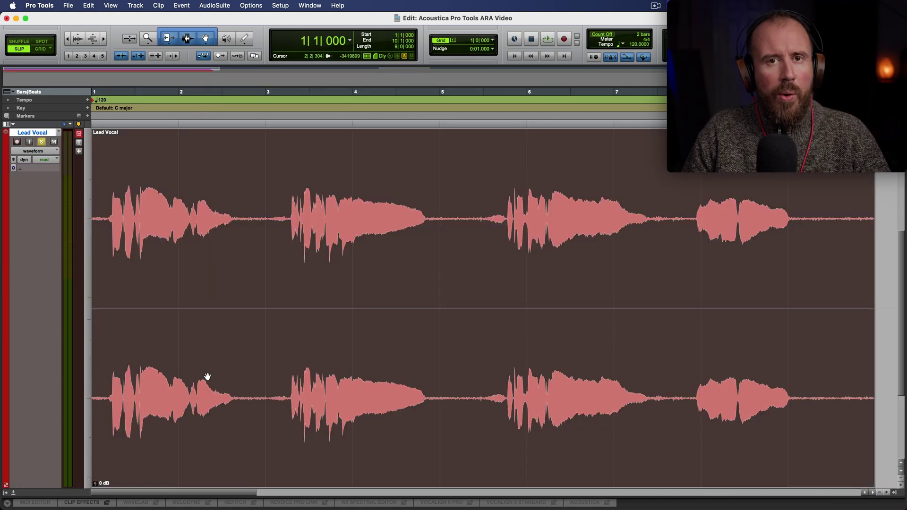
pyautogui.press('space')
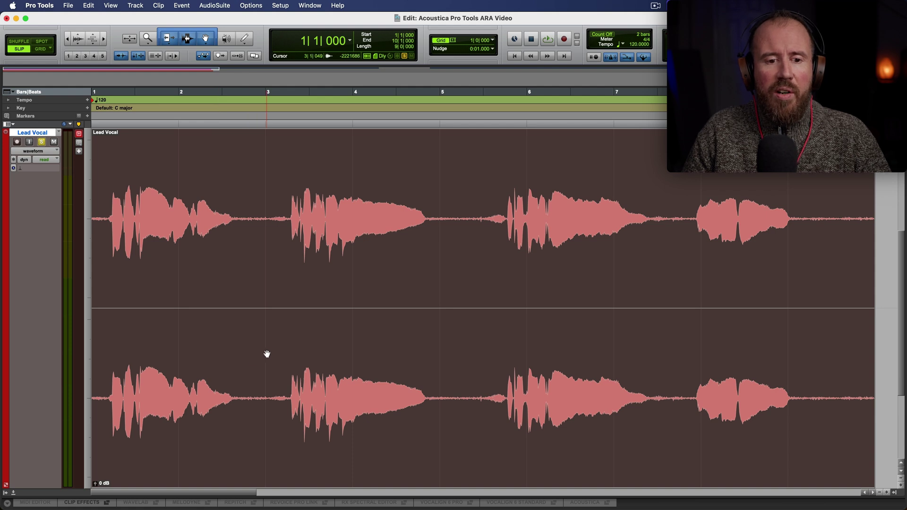
pyautogui.click(284, 281)
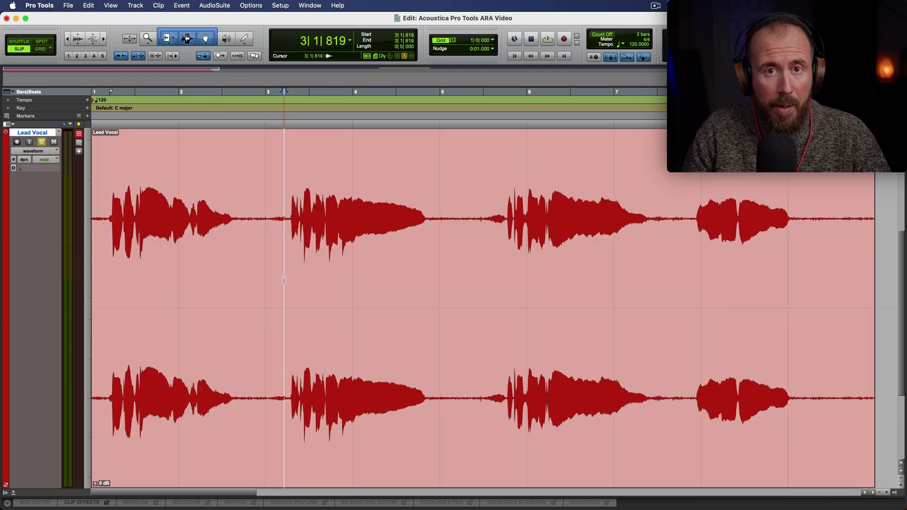
pyautogui.press('space')
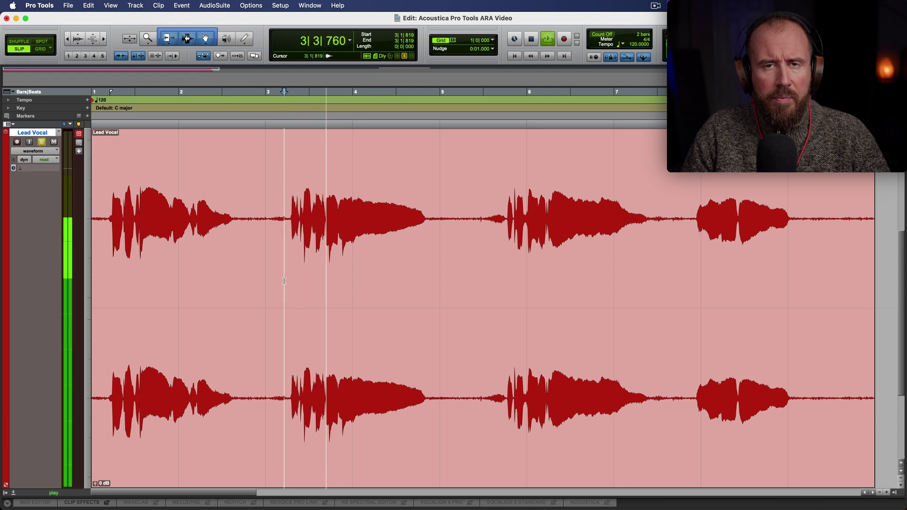
pyautogui.press('space')
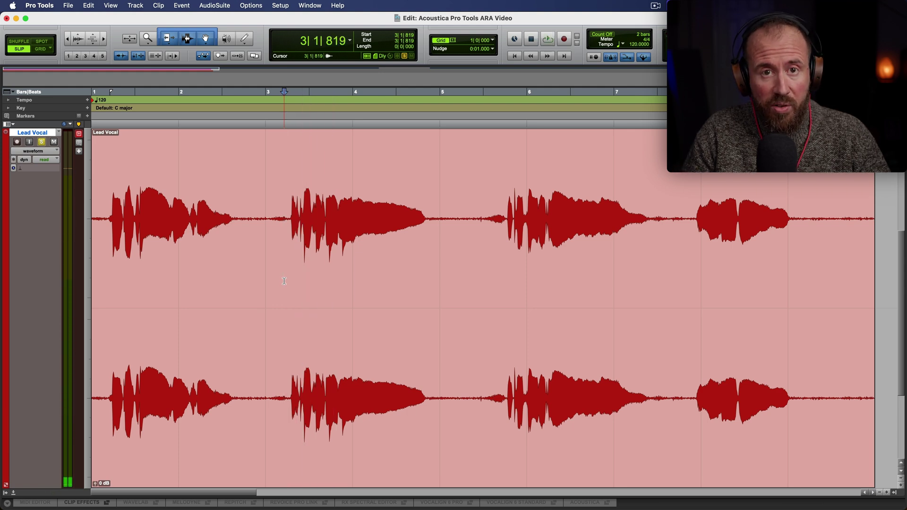
pyautogui.press('Return')
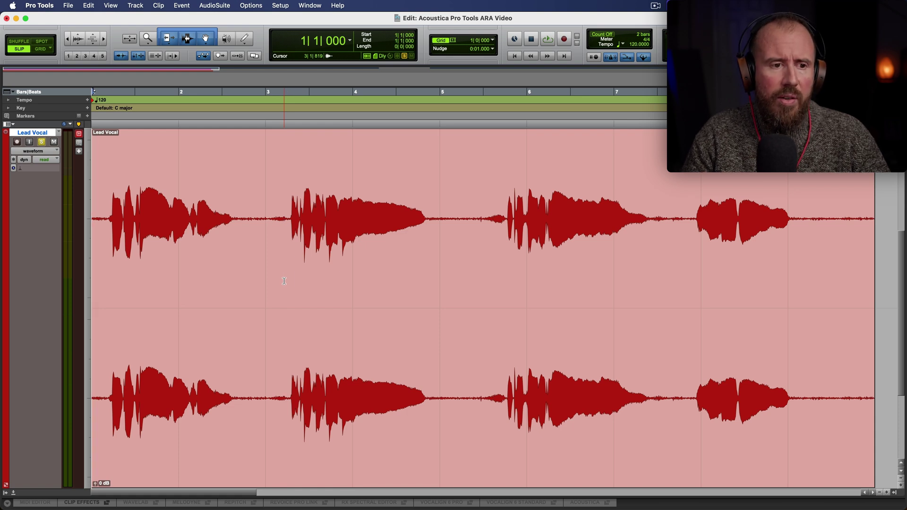
pyautogui.press('space')
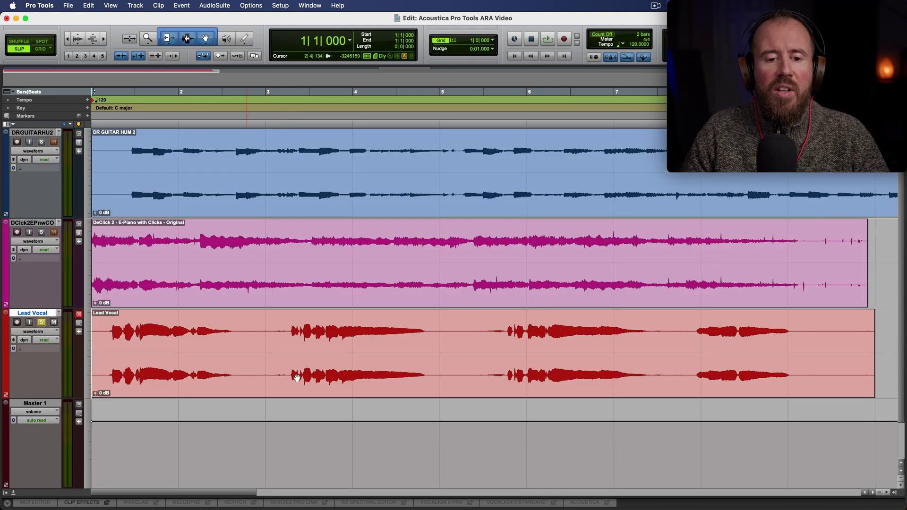
# Step: Unsolo Lead Vocal and open its clip in Acoustica as a spectrogram
pyautogui.hotkey('shift', 's')
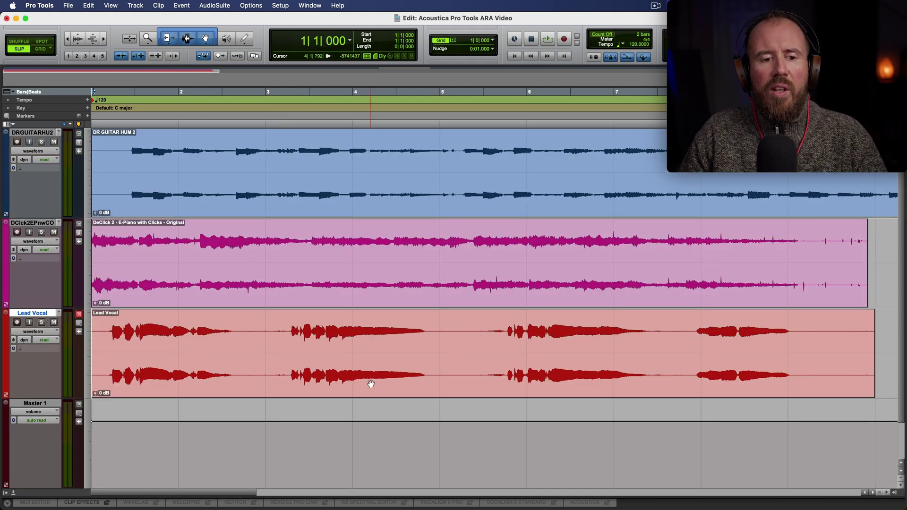
pyautogui.click(371, 384)
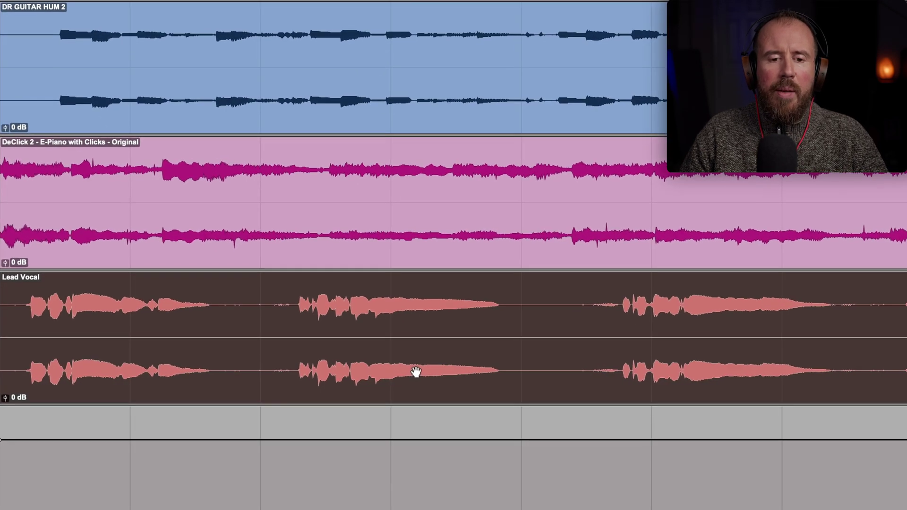
pyautogui.rightClick(370, 377)
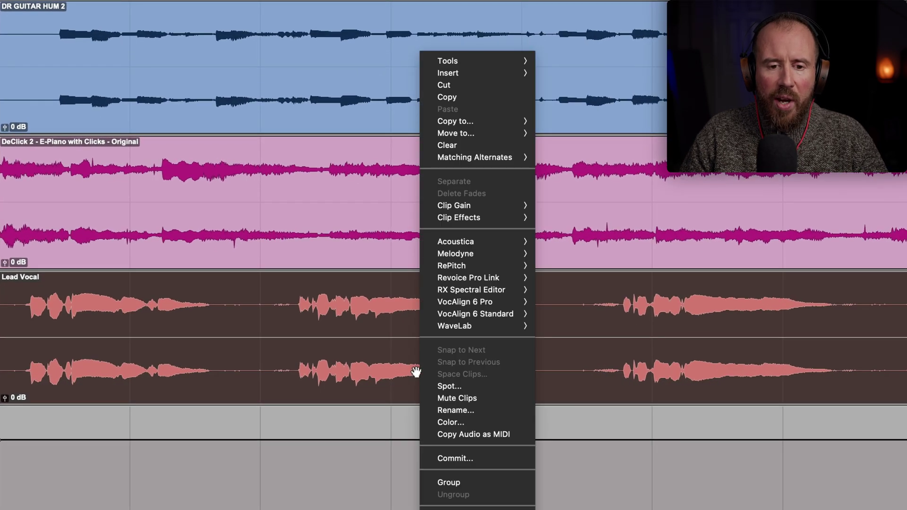
pyautogui.moveTo(419, 290)
pyautogui.click(559, 245)
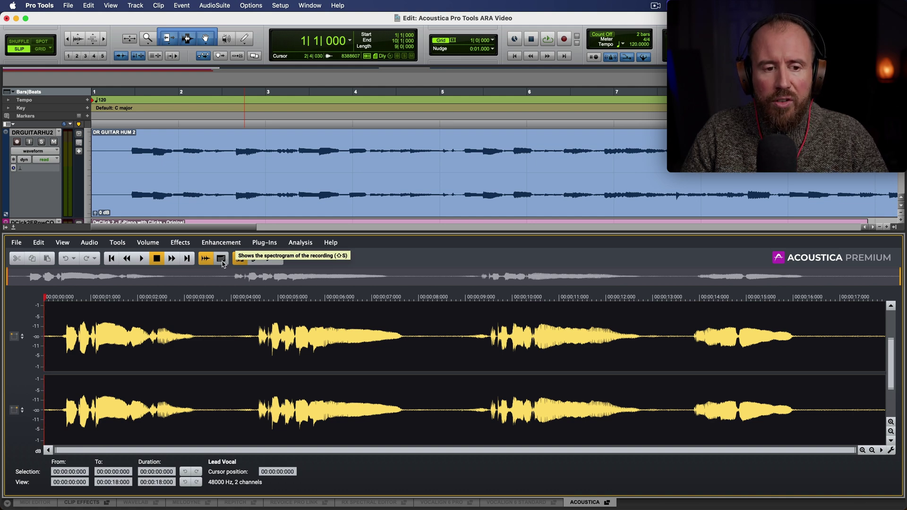
pyautogui.click(221, 259)
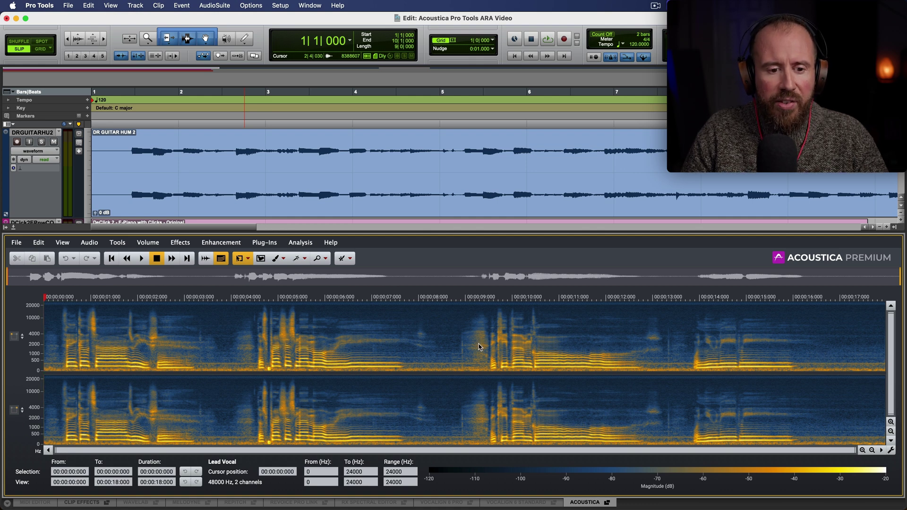
# Step: Solo Lead Vocal and audition it from about 4.3 seconds
pyautogui.click(220, 276)
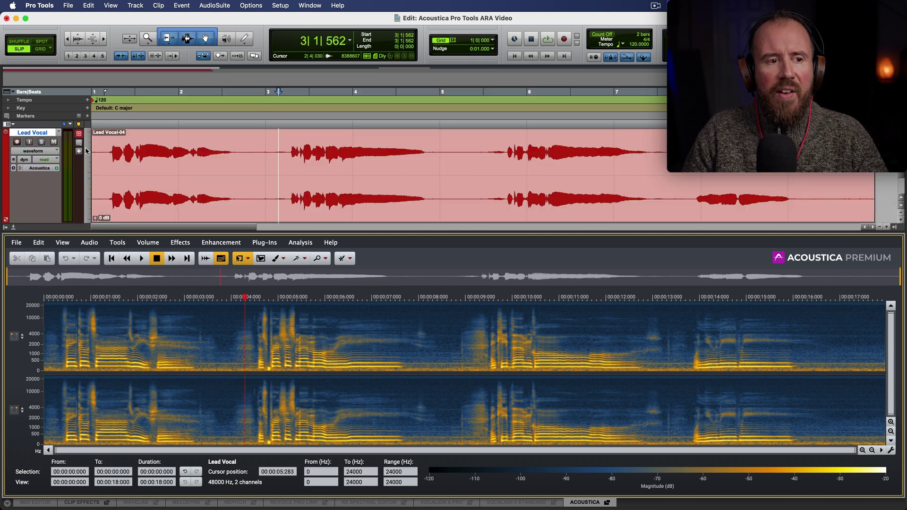
pyautogui.click(42, 141)
pyautogui.press('space')
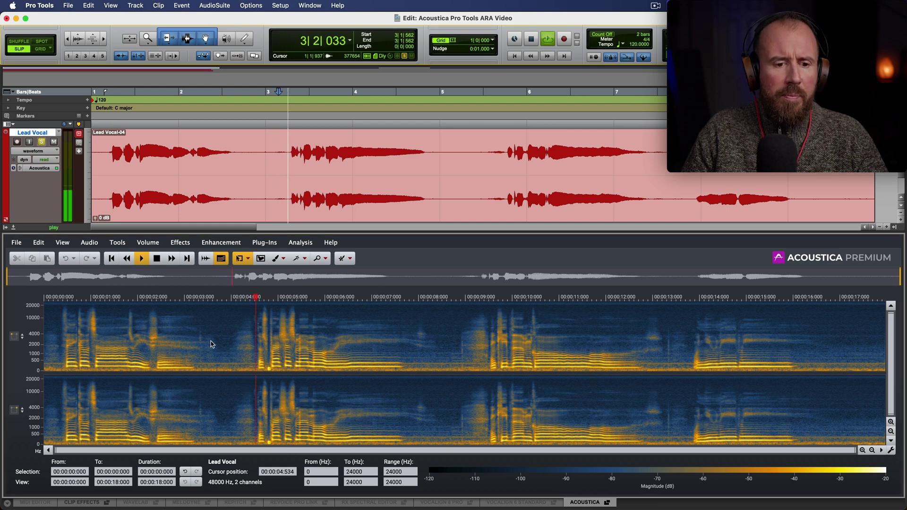
pyautogui.press('space')
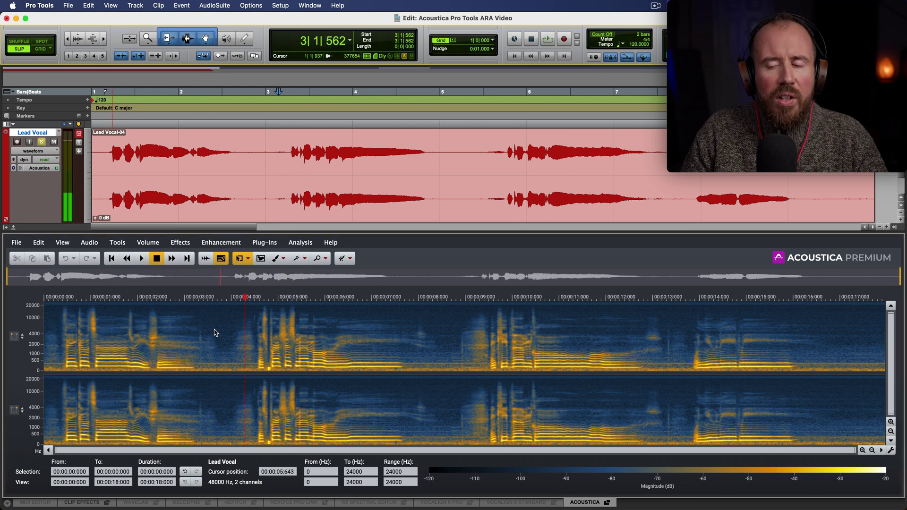
pyautogui.click(610, 502)
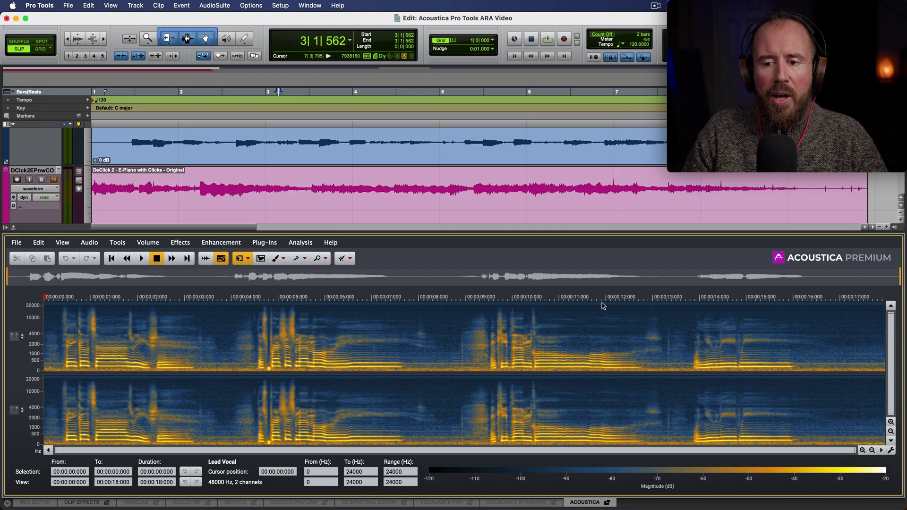
# Step: Select the noise-only stretch from 16.586 to 17.101 s in the spectrogram
pyautogui.click(820, 346)
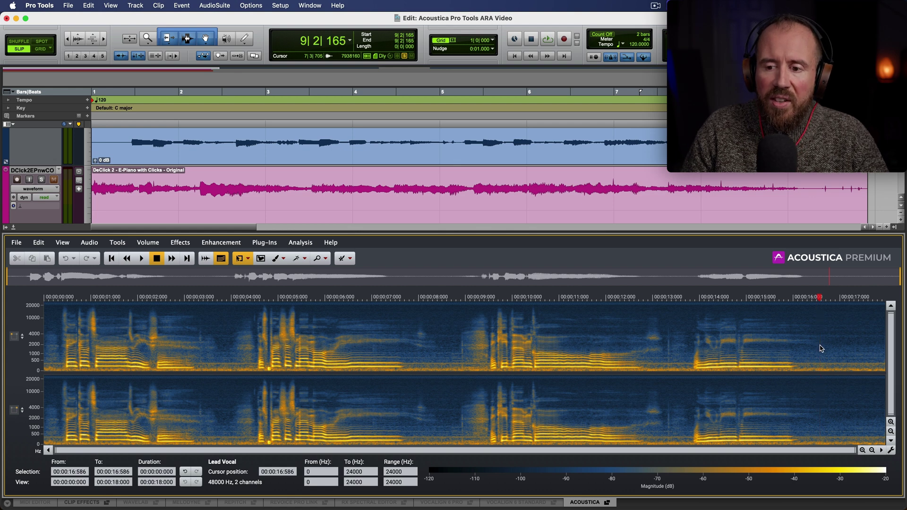
pyautogui.moveTo(821, 348); pyautogui.dragTo(843, 343)
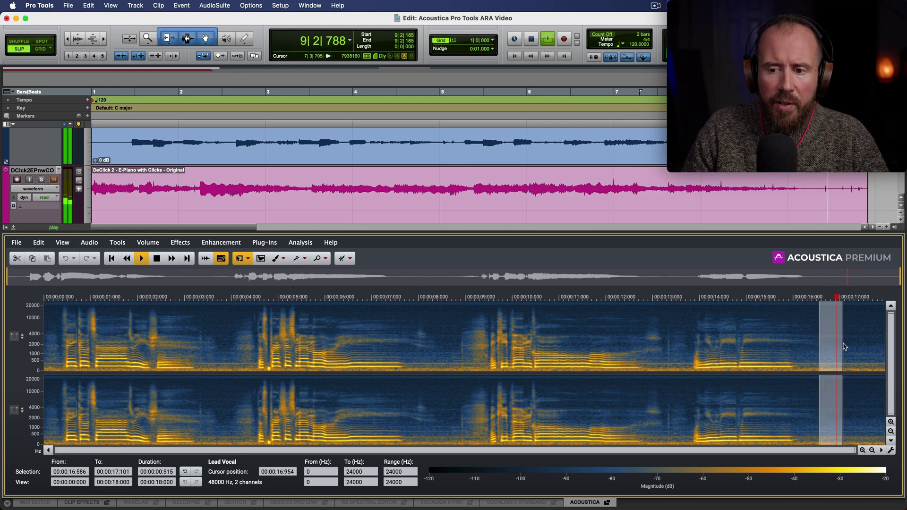
pyautogui.click(226, 244)
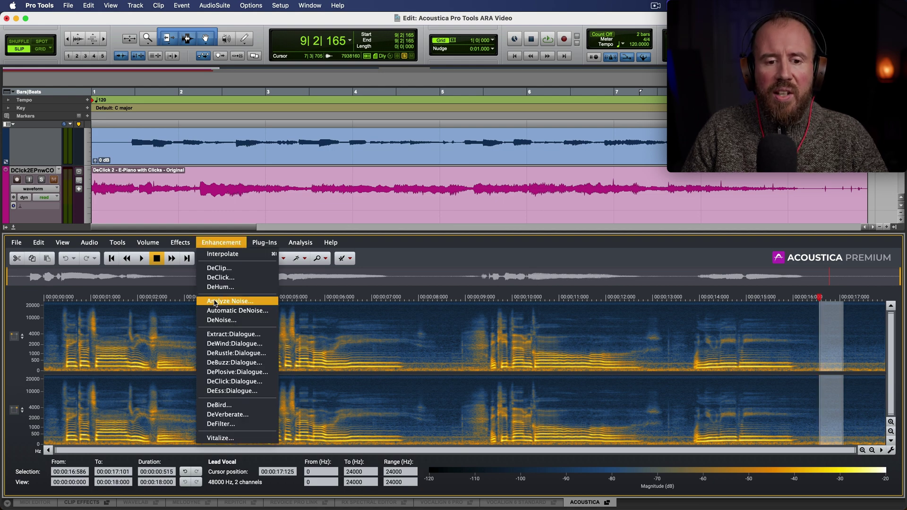
# Step: Learn a noise profile from the selection and preview the denoised vocal against bypass
pyautogui.click(216, 301)
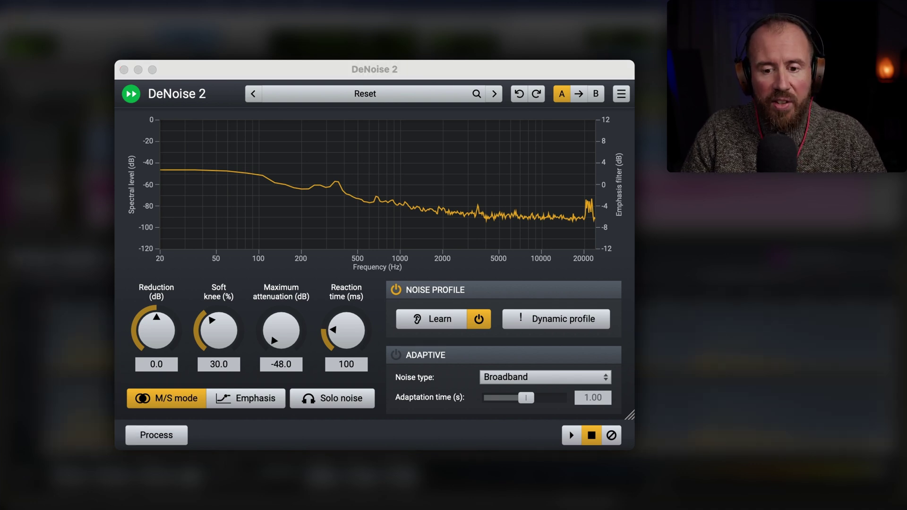
pyautogui.click(572, 436)
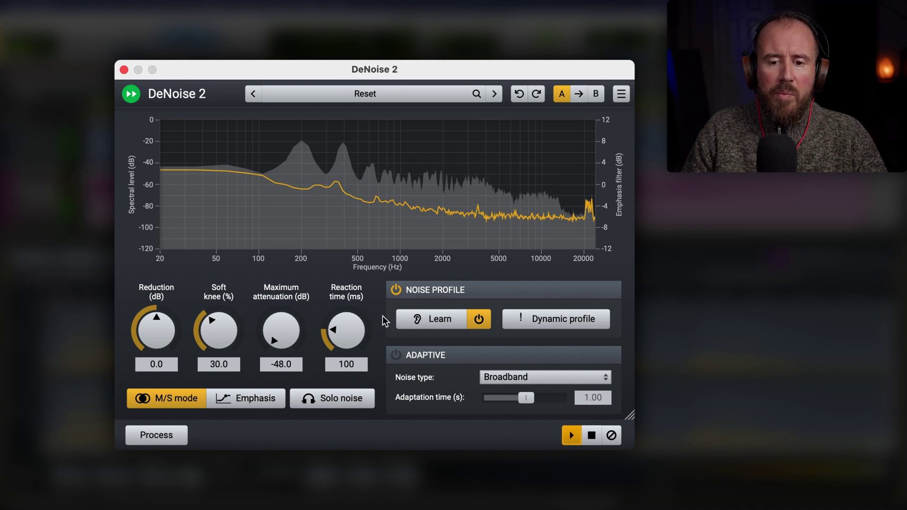
pyautogui.click(611, 435)
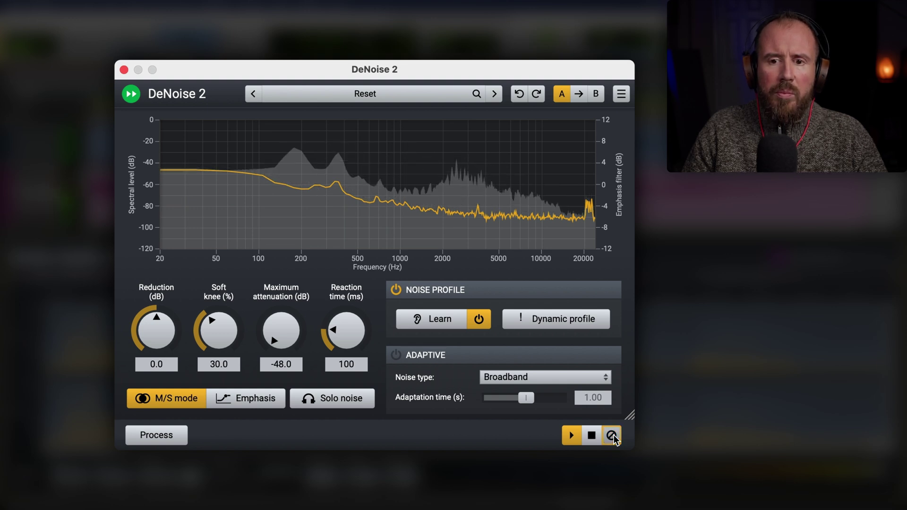
pyautogui.click(612, 436)
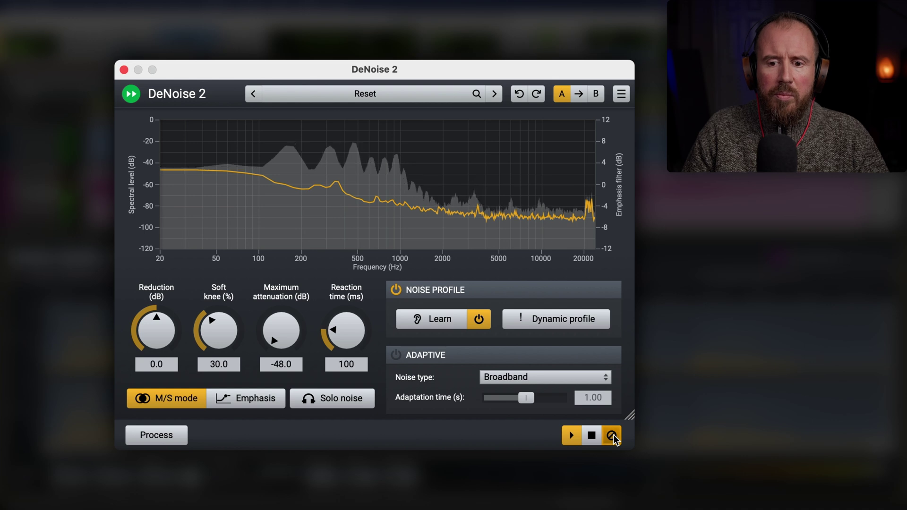
pyautogui.click(591, 435)
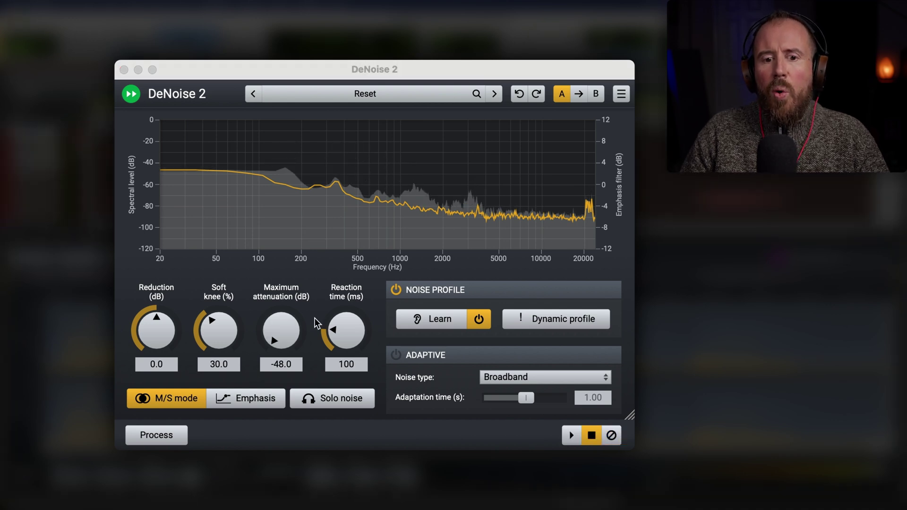
# Step: Try different maximum attenuation values, settling briefly on -31.5 dB
pyautogui.moveTo(285, 340); pyautogui.dragTo(427, 421)
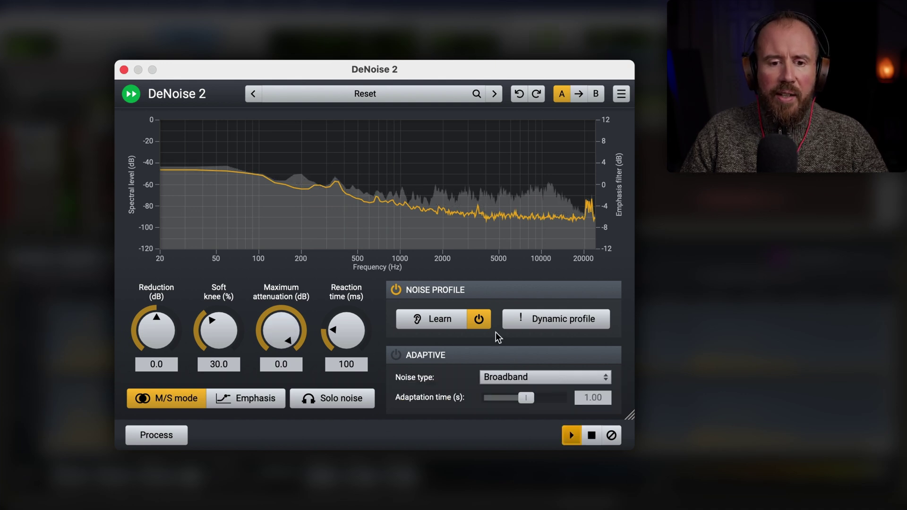
pyautogui.moveTo(280, 336); pyautogui.dragTo(285, 374)
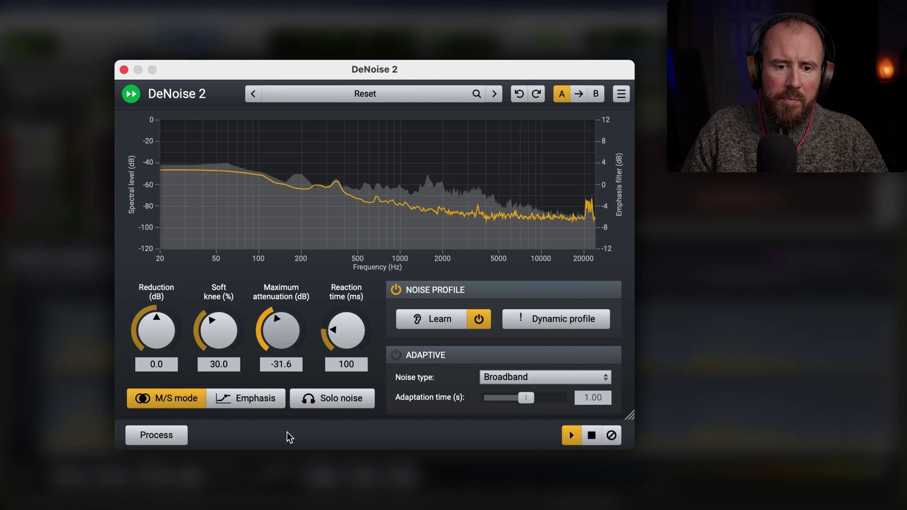
pyautogui.moveTo(290, 436); pyautogui.dragTo(298, 433)
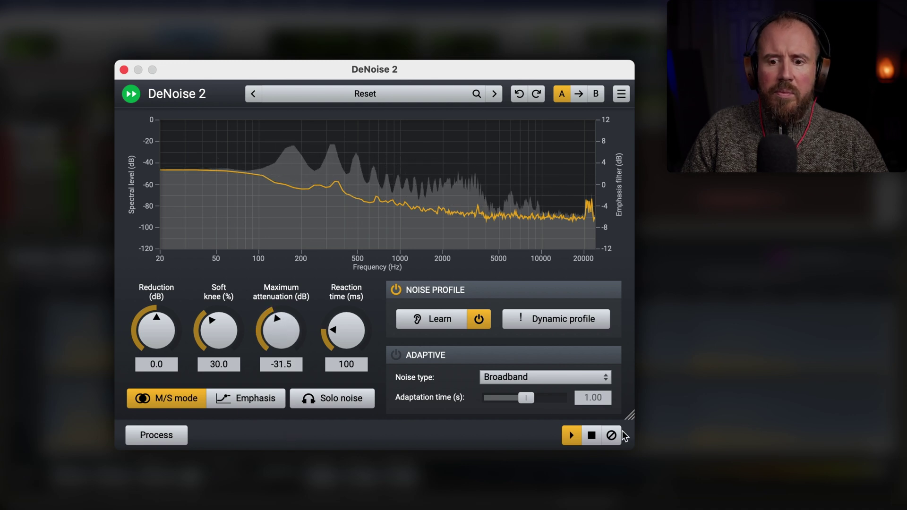
pyautogui.click(592, 435)
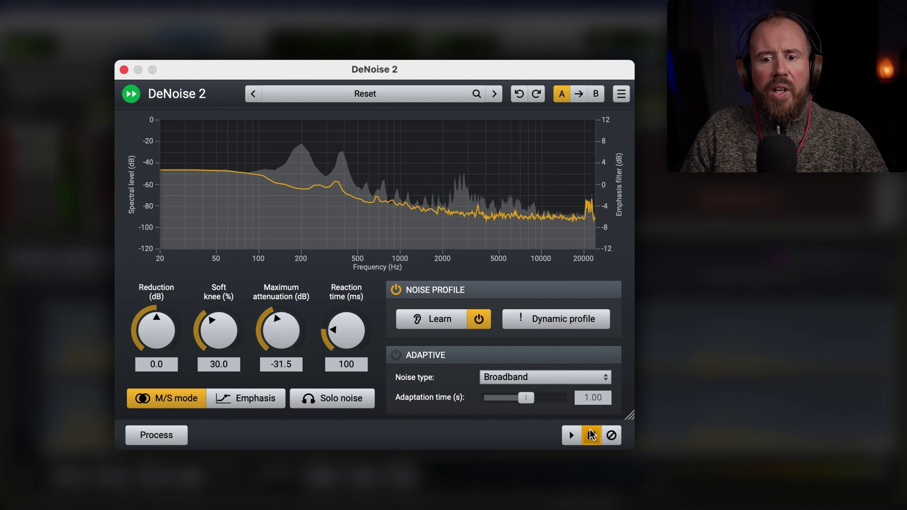
# Step: Enable the dynamic noise profile, set maximum attenuation to -35.9 dB, and process the vocal
pyautogui.click(575, 319)
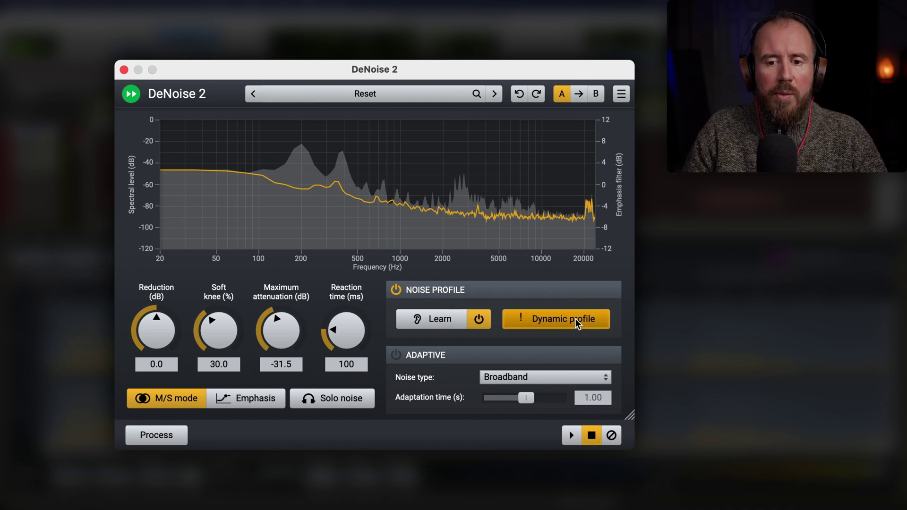
pyautogui.click(572, 436)
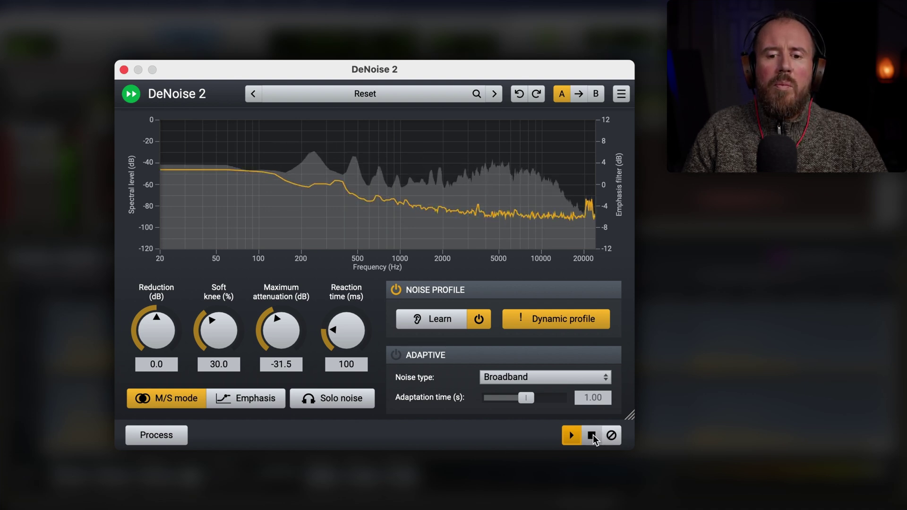
pyautogui.click(592, 436)
pyautogui.moveTo(284, 344); pyautogui.dragTo(283, 351)
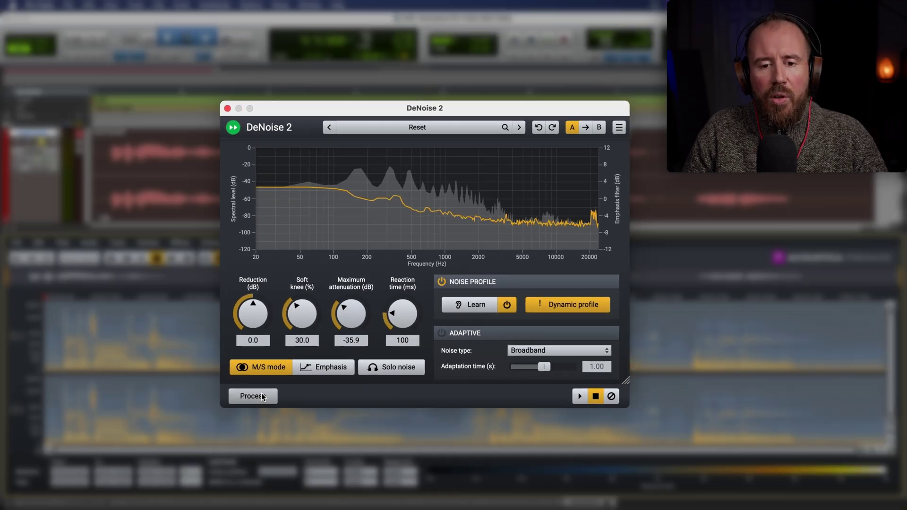
pyautogui.click(167, 435)
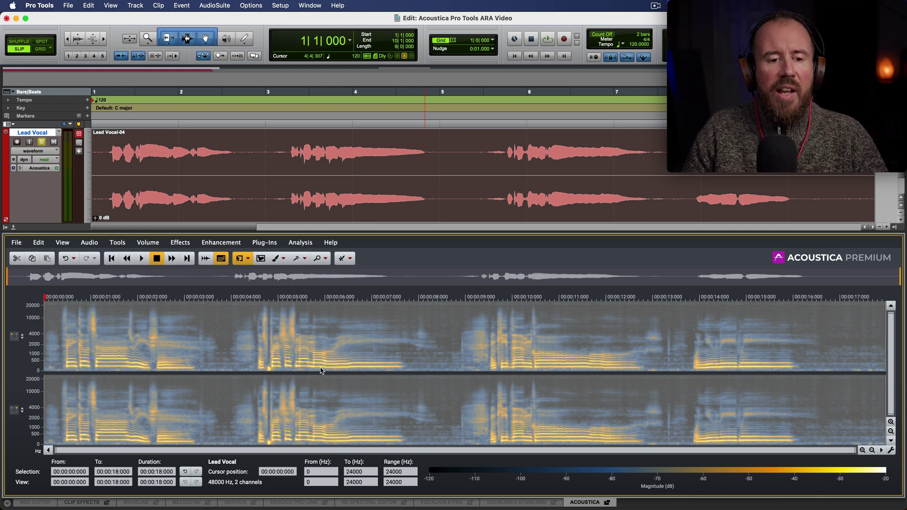
# Step: Play the cleaned vocal from about 4.1 s, float the editor in its own window, and zoom near 4.77 s
pyautogui.click(238, 341)
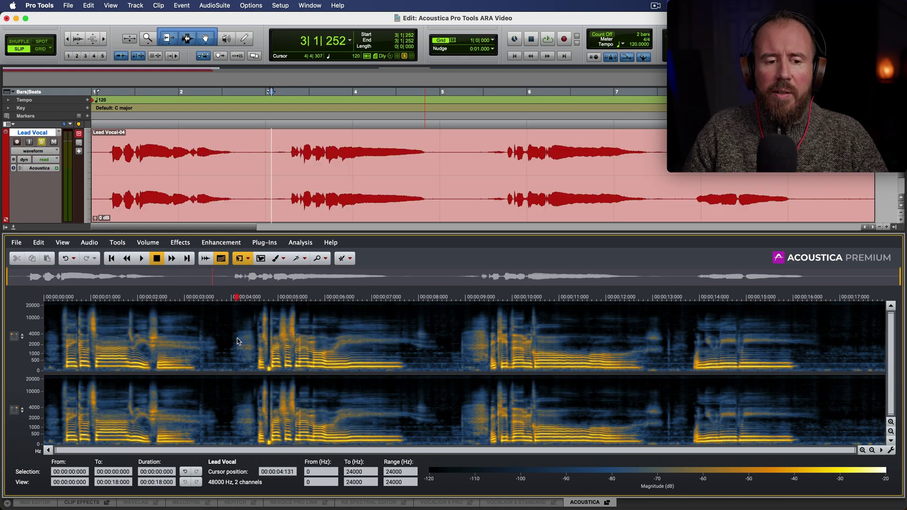
pyautogui.press('space')
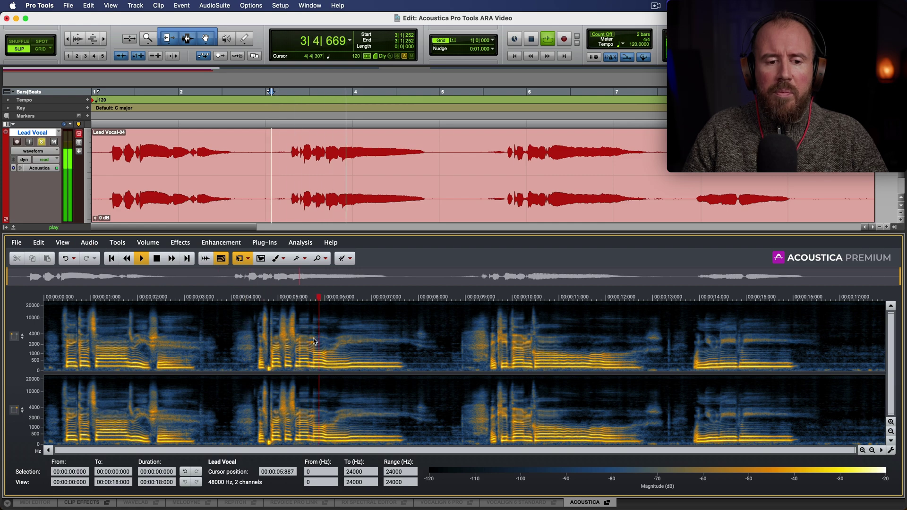
pyautogui.press('space')
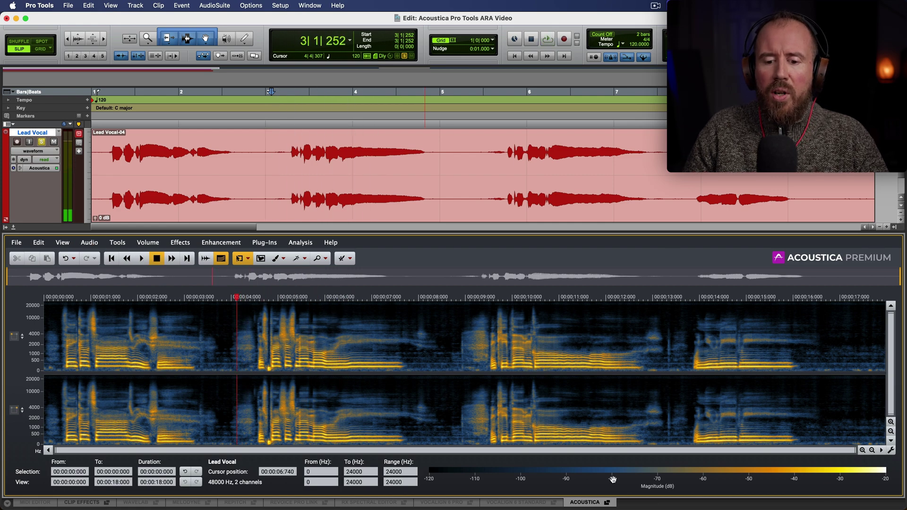
pyautogui.click(607, 502)
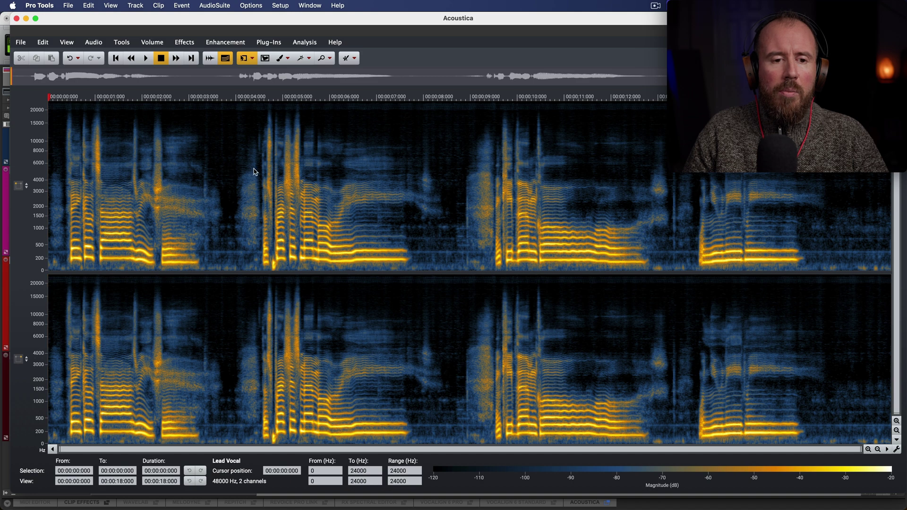
pyautogui.click(272, 234)
pyautogui.scroll(10, 272, 235)
# Step: Magic-wand select the low thump at 4.788–4.852 s, roughly 18–162 Hz, in both channels
pyautogui.scroll(-5, 272, 234)
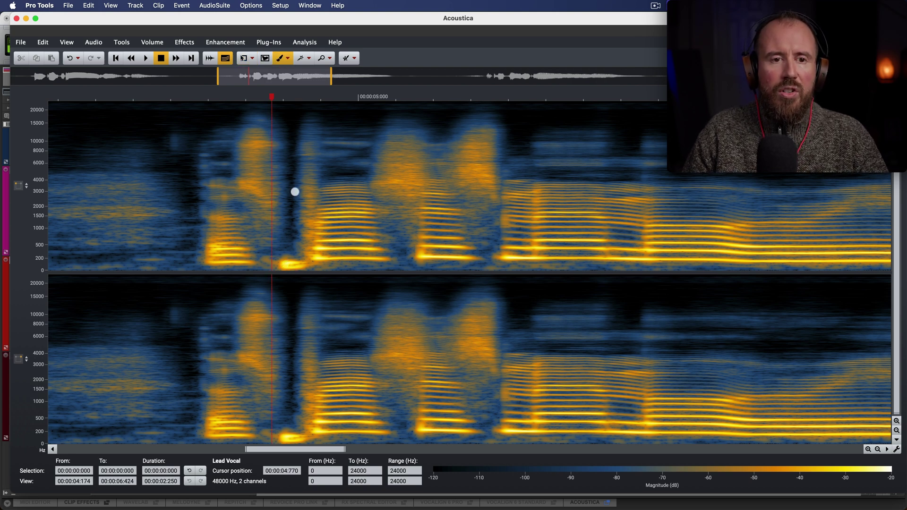
pyautogui.click(301, 60)
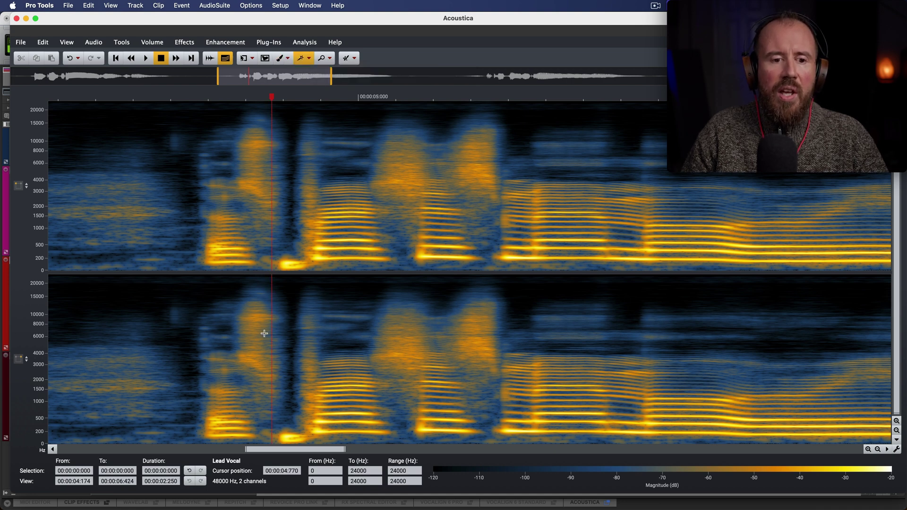
pyautogui.click(290, 265)
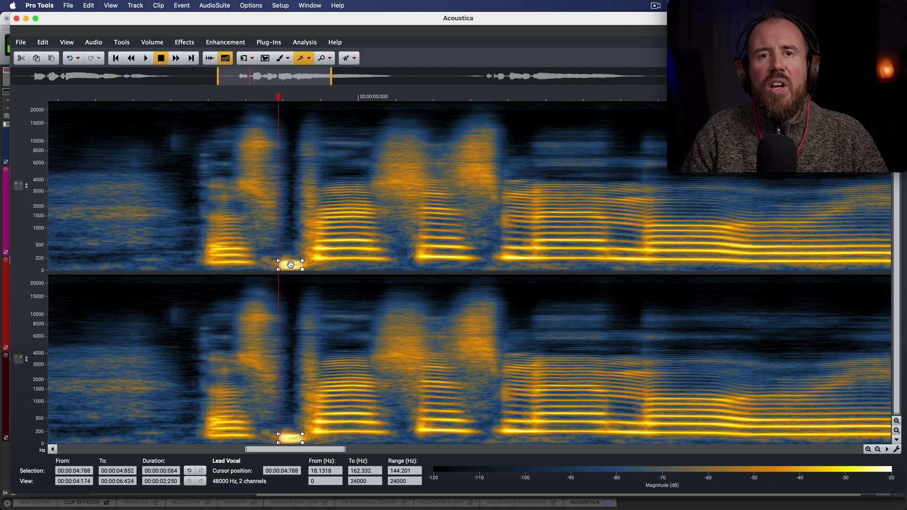
pyautogui.scroll(-3, 290, 265)
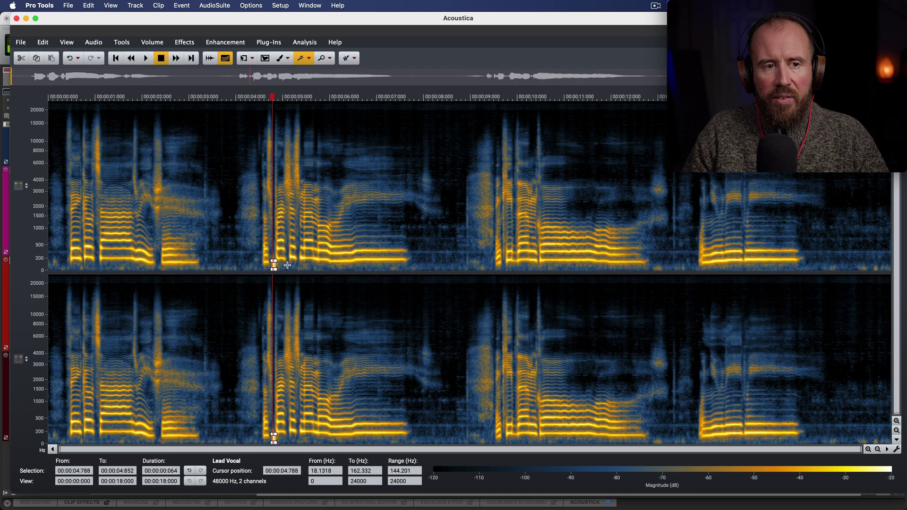
pyautogui.click(152, 42)
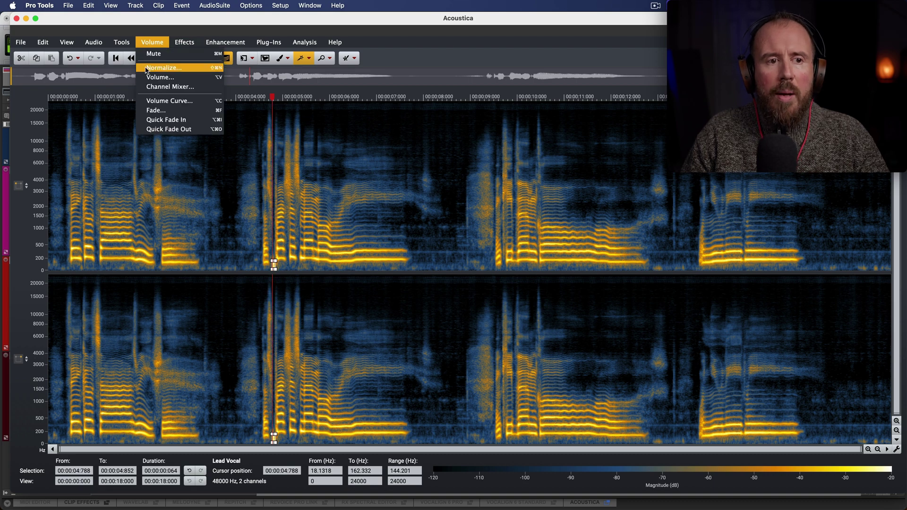
# Step: Set the Volume level to -52.88 dB, preview, process the selected thump, then clear the selection
pyautogui.click(158, 78)
pyautogui.moveTo(355, 259); pyautogui.dragTo(397, 264)
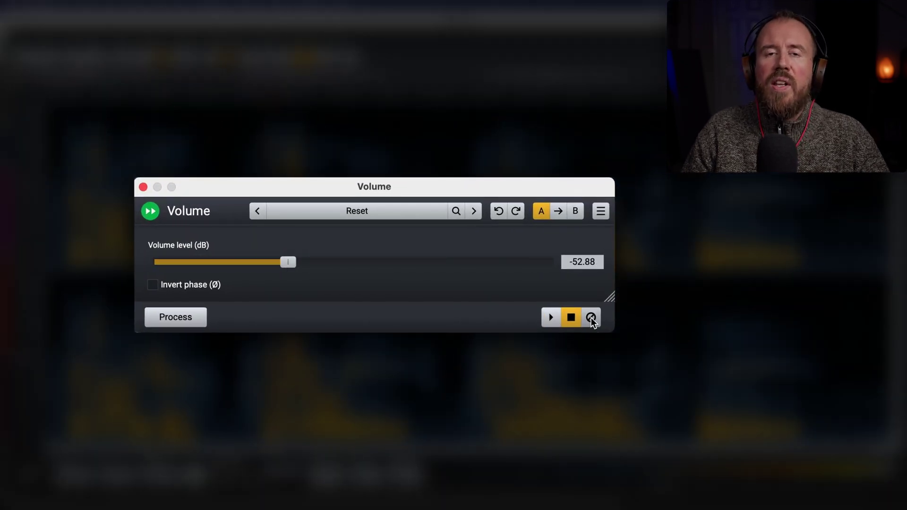
pyautogui.click(550, 319)
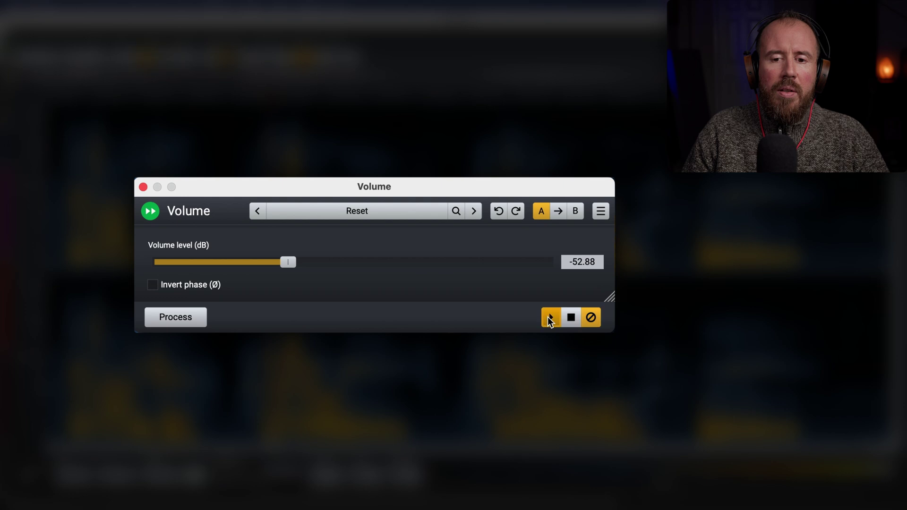
pyautogui.click(551, 322)
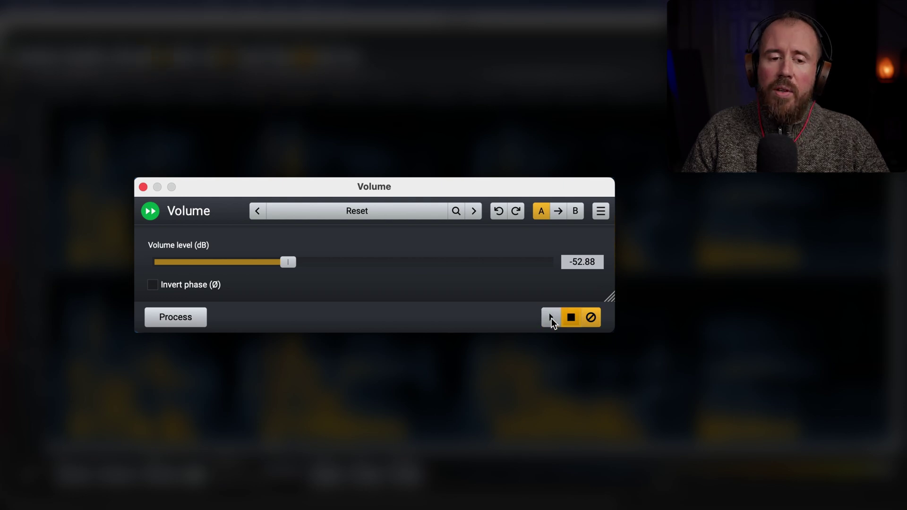
pyautogui.click(551, 322)
pyautogui.click(570, 320)
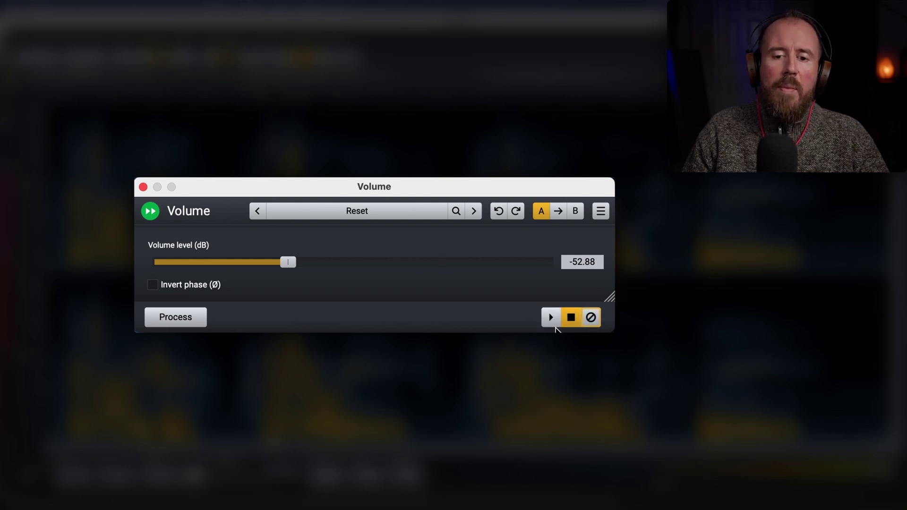
pyautogui.click(571, 318)
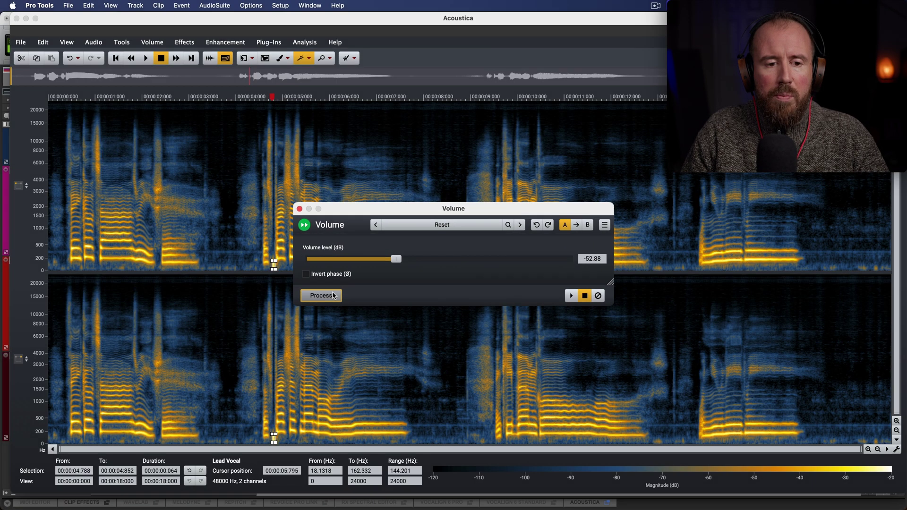
pyautogui.click(321, 296)
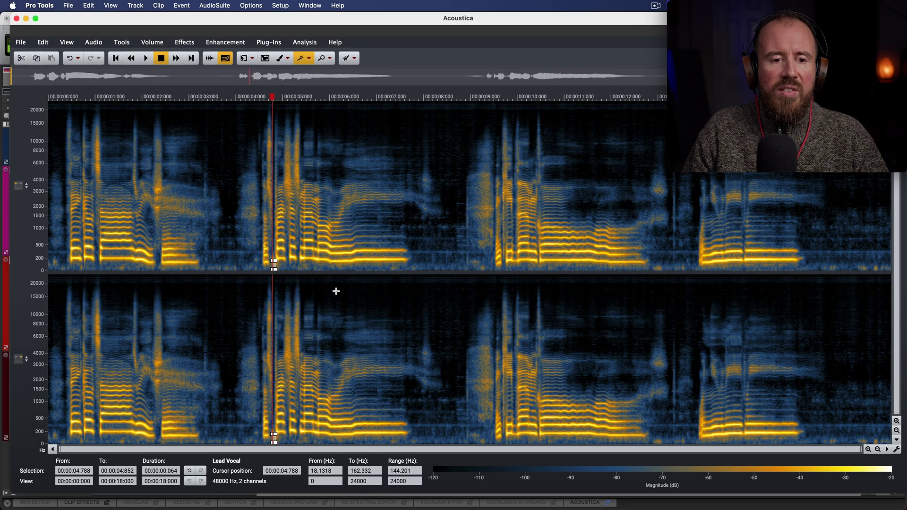
pyautogui.click(241, 198)
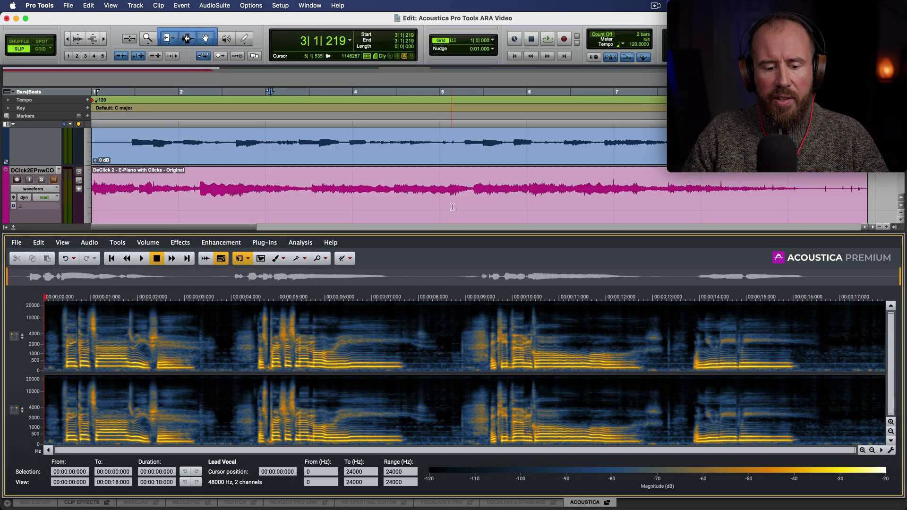
# Step: Collapse the Acoustica editor and play back the processed Lead Vocal clip
pyautogui.click(598, 499)
pyautogui.click(283, 339)
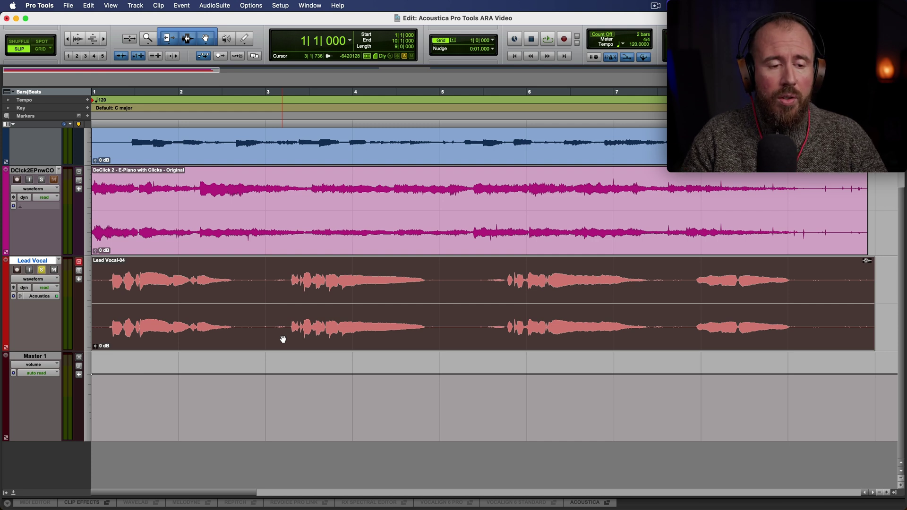
pyautogui.press('space')
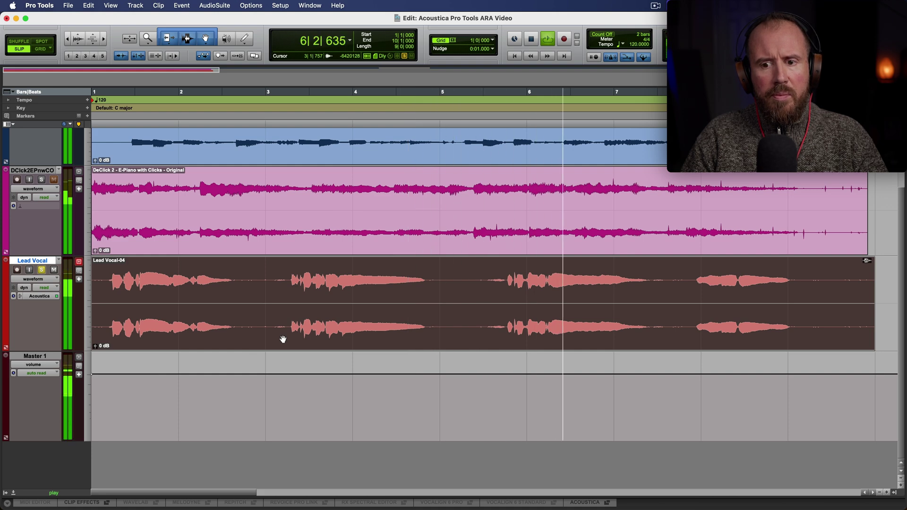
pyautogui.press('space')
# Step: Render the Acoustica denoise edits into the Lead Vocal clip, then return to the Acoustica editor
pyautogui.rightClick(338, 322)
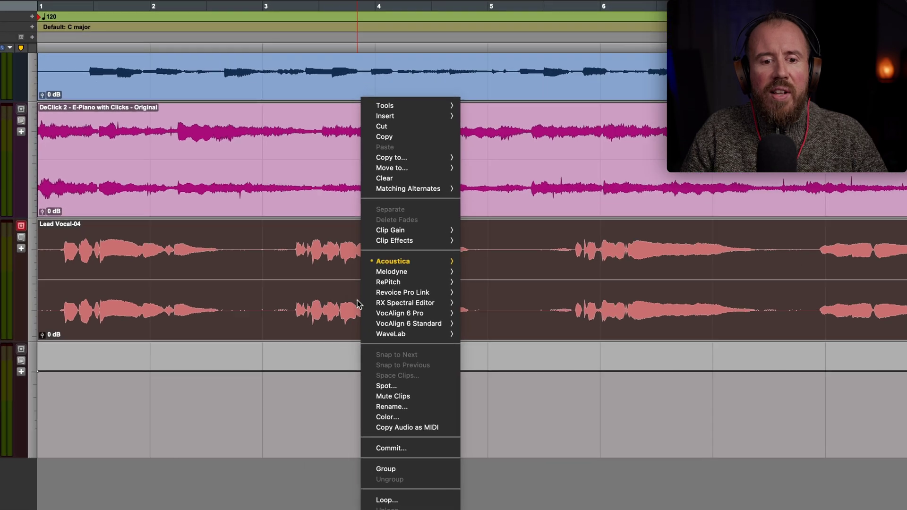
pyautogui.moveTo(419, 262)
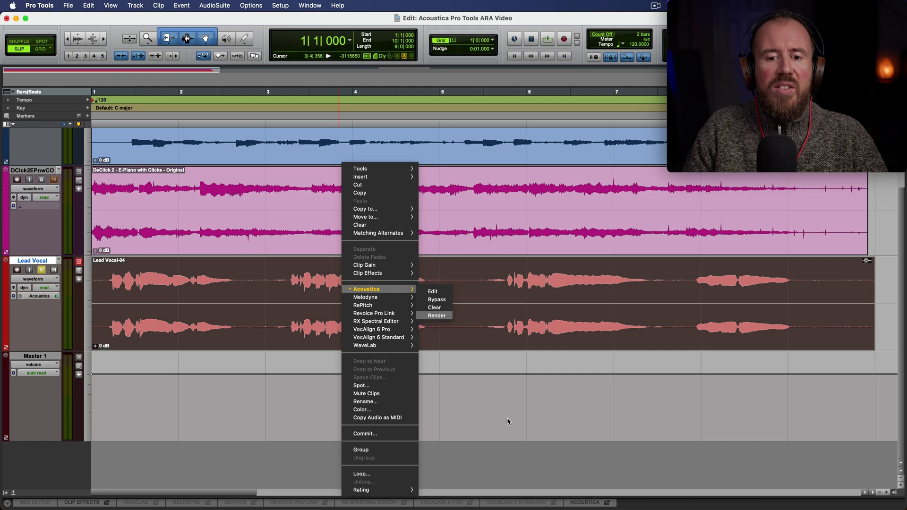
pyautogui.click(507, 421)
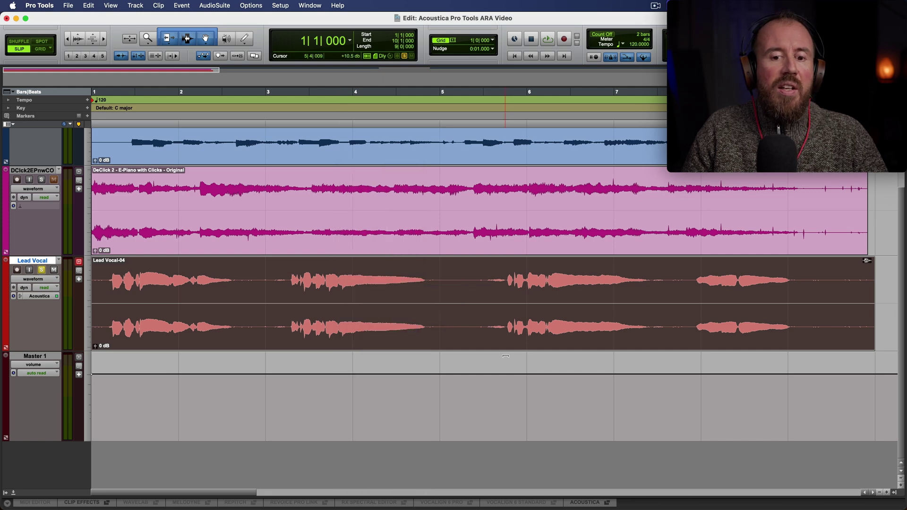
pyautogui.click(590, 504)
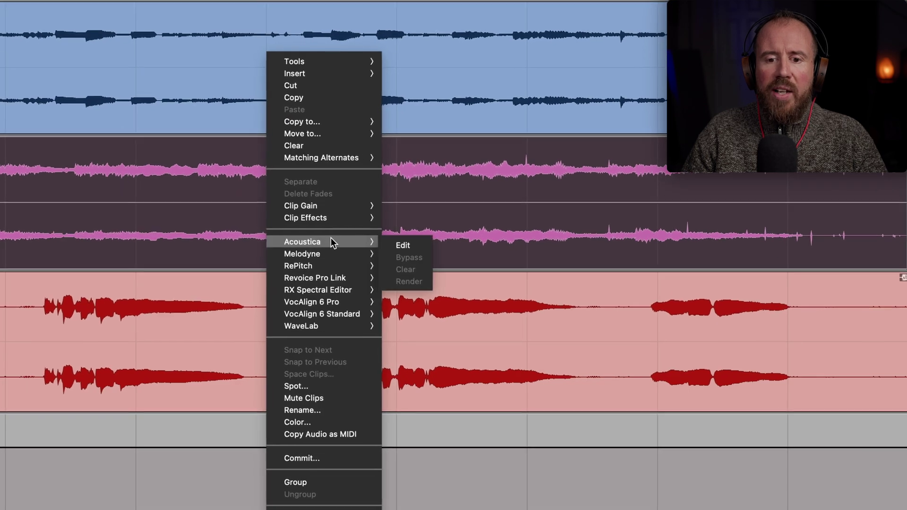
# Step: Load the E-Piano with Clicks clip into Acoustica, solo and audition its track, and open DeClick 2
pyautogui.click(401, 240)
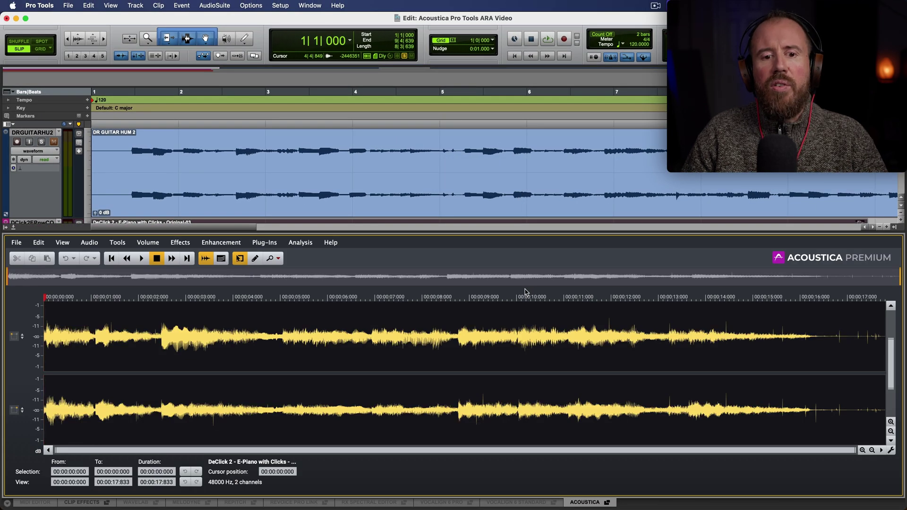
pyautogui.scroll(-2, 80, 152)
pyautogui.click(42, 142)
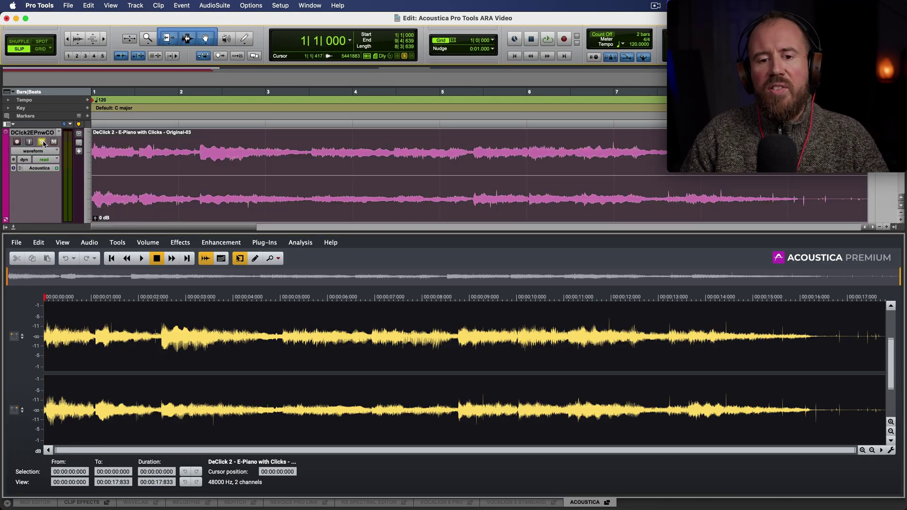
pyautogui.press('space')
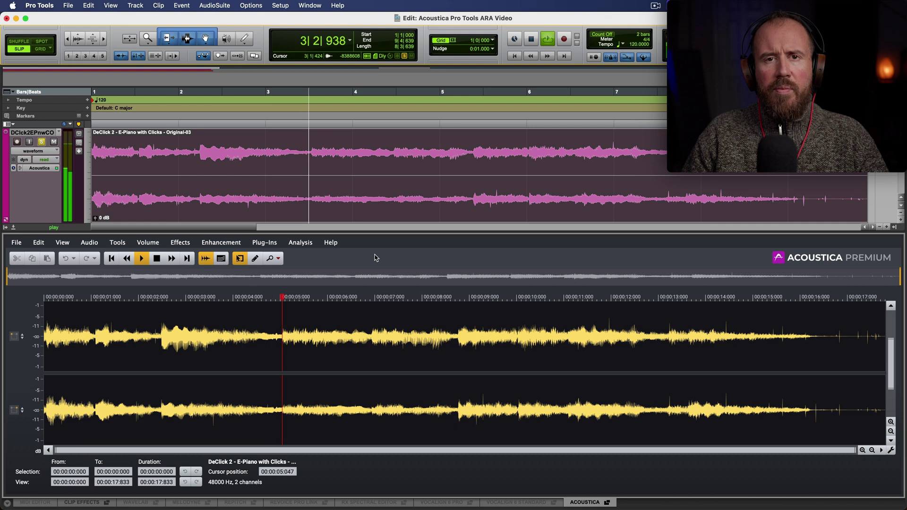
pyautogui.press('space')
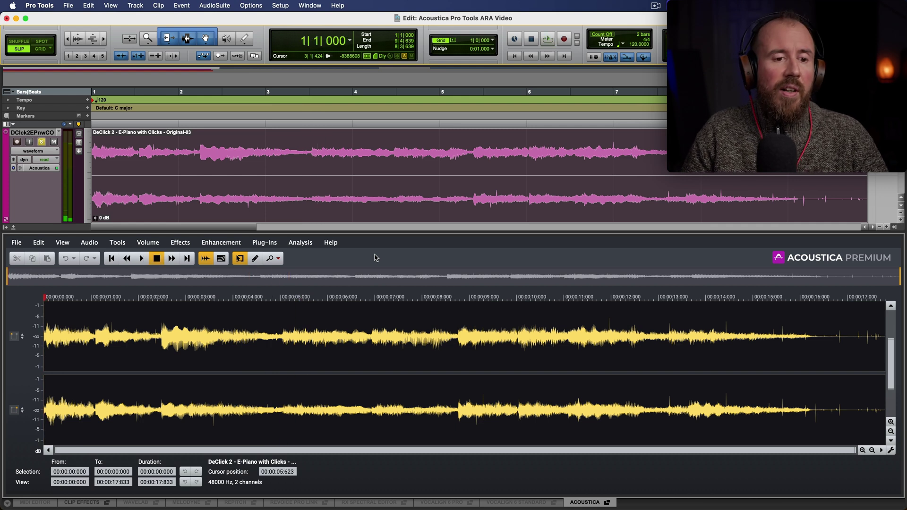
pyautogui.click(236, 244)
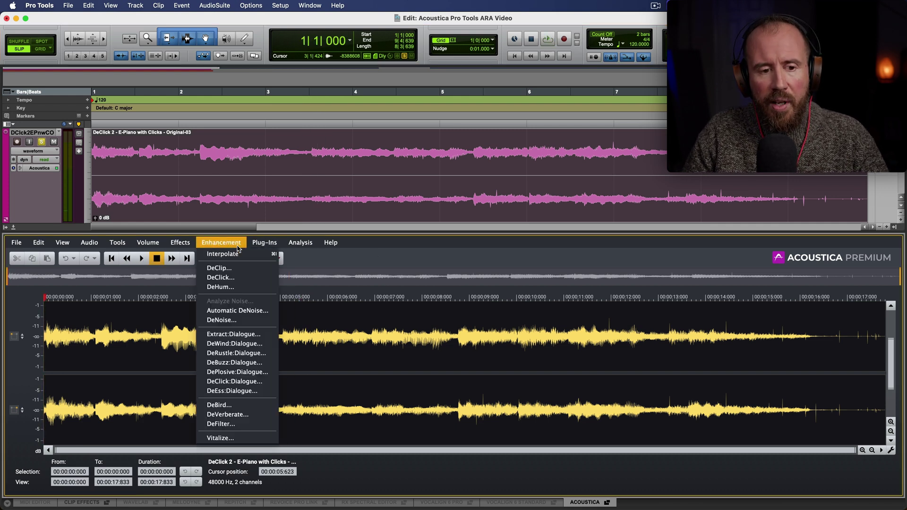
pyautogui.click(226, 278)
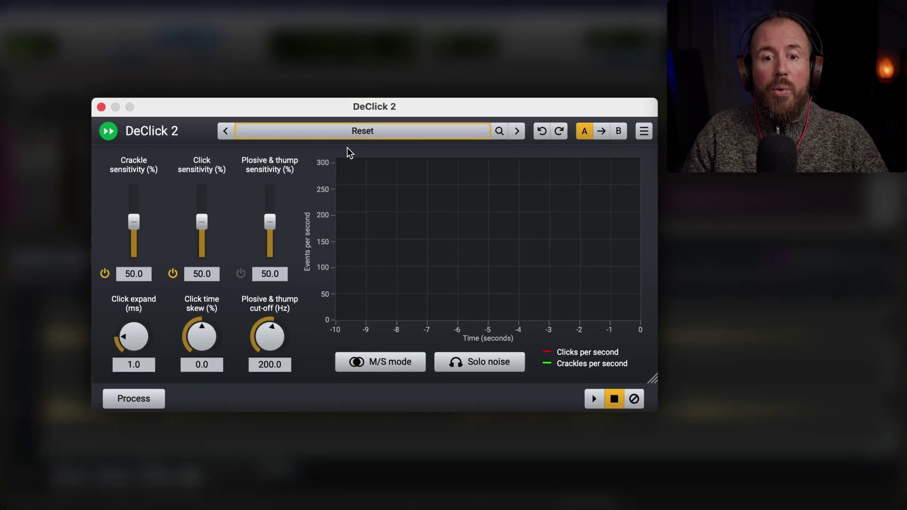
# Step: Load the 'Repair crackle and clicks' preset in DeClick 2
pyautogui.click(357, 131)
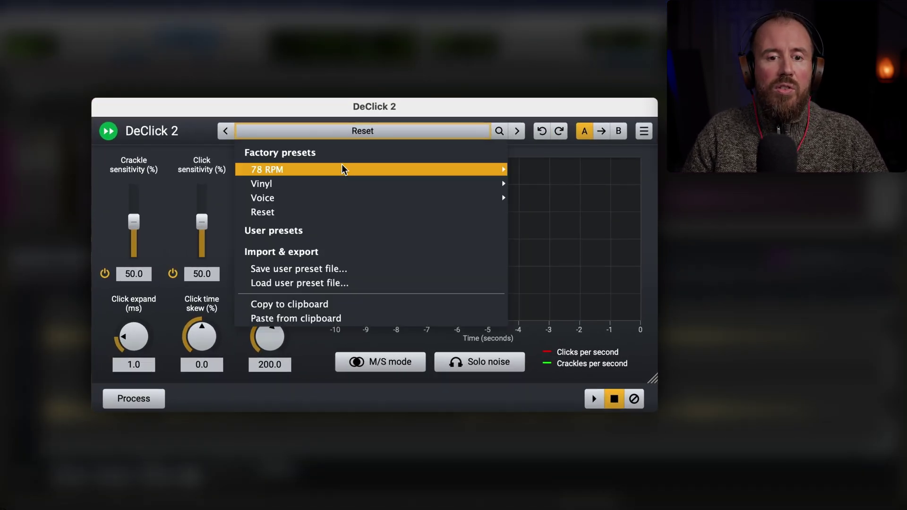
pyautogui.moveTo(322, 188)
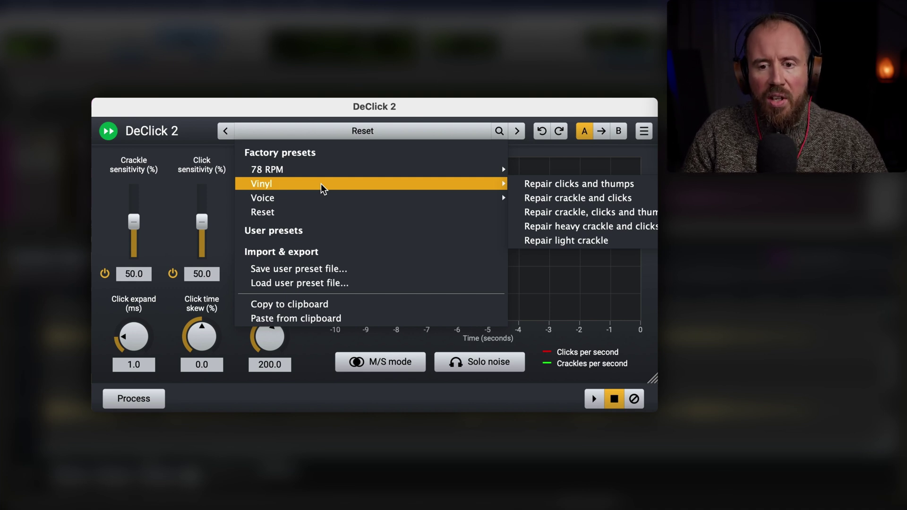
pyautogui.click(583, 197)
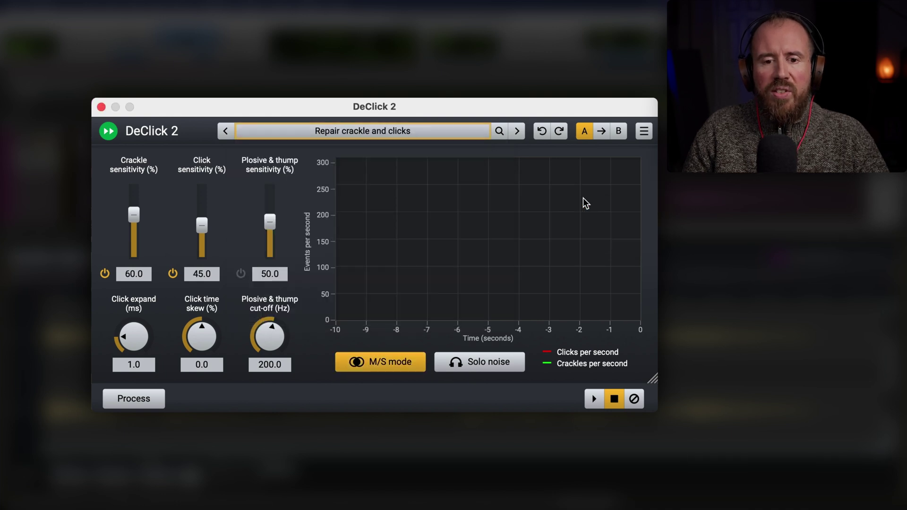
# Step: Preview the repair on the e-piano, A/B it against Bypass, then enable Solo noise
pyautogui.click(594, 401)
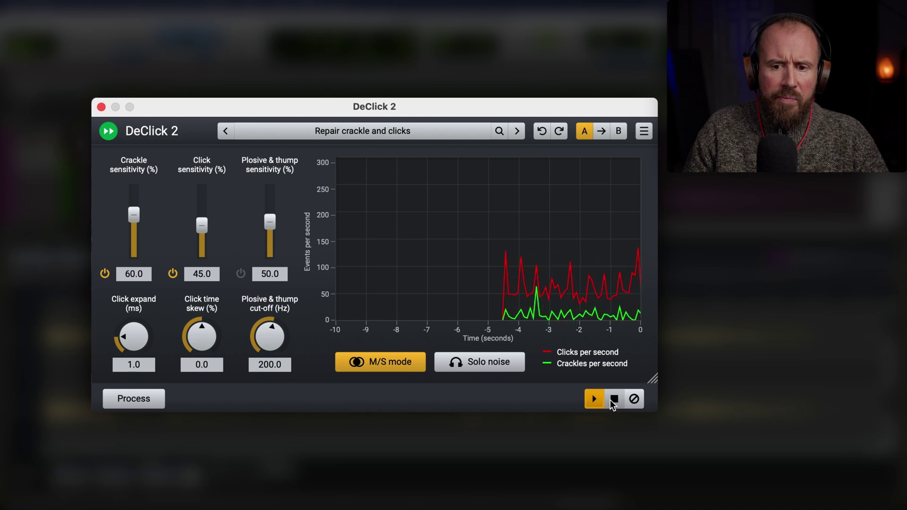
pyautogui.click(634, 400)
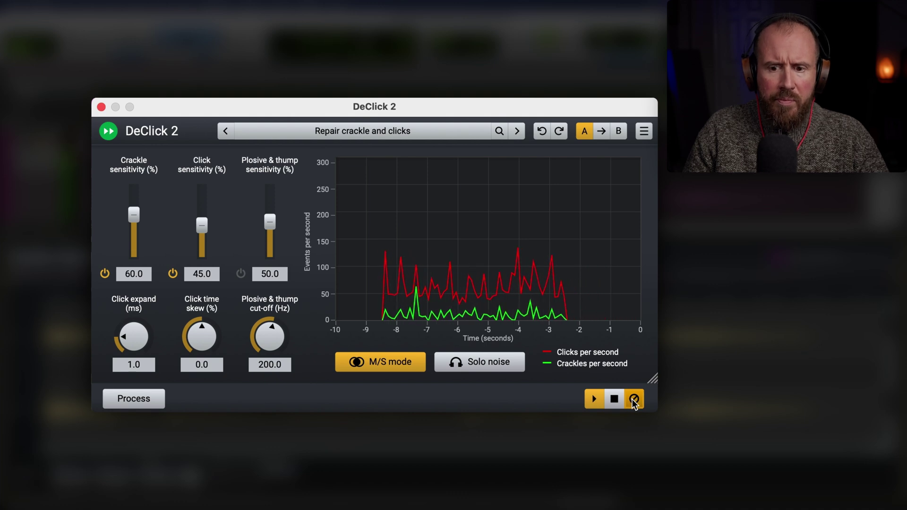
pyautogui.click(634, 400)
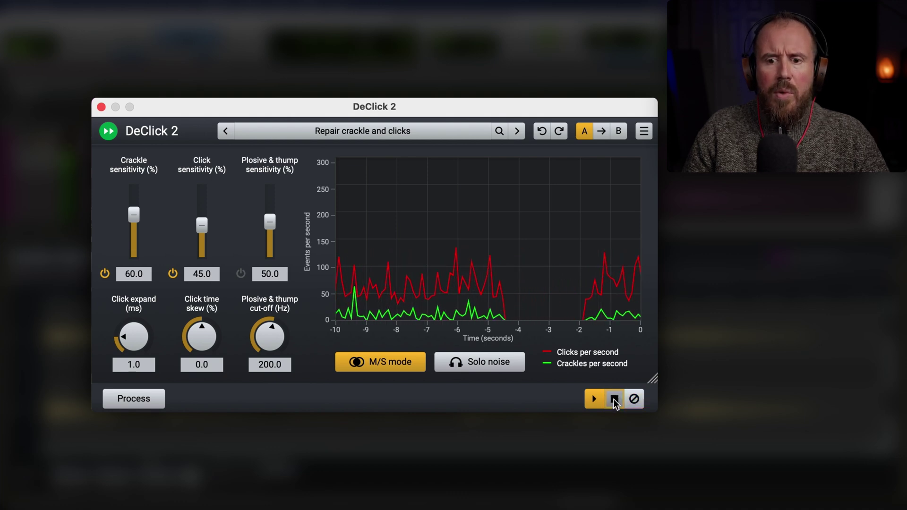
pyautogui.click(614, 399)
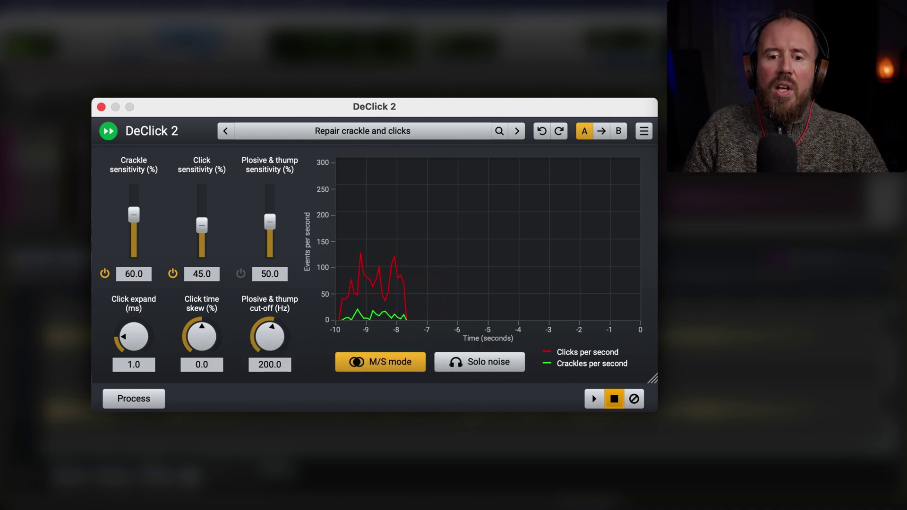
pyautogui.click(487, 365)
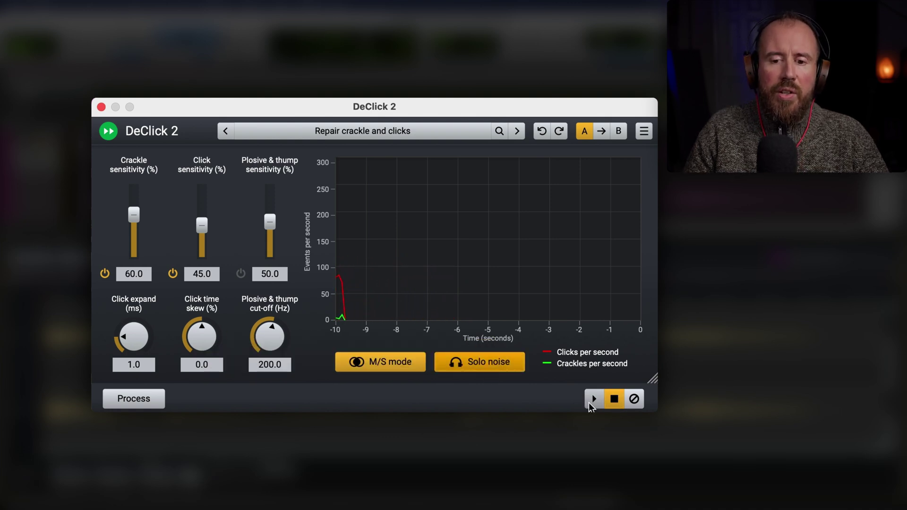
# Step: While previewing, lower crackle and click sensitivity and adjust the cut-off and click time skew knobs
pyautogui.click(592, 404)
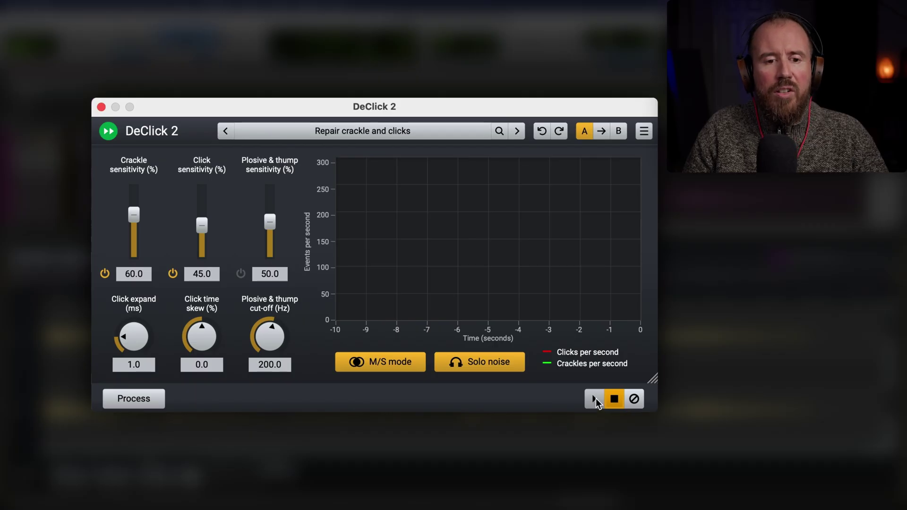
pyautogui.click(594, 399)
pyautogui.moveTo(134, 215); pyautogui.dragTo(132, 241)
pyautogui.moveTo(201, 226); pyautogui.dragTo(201, 244)
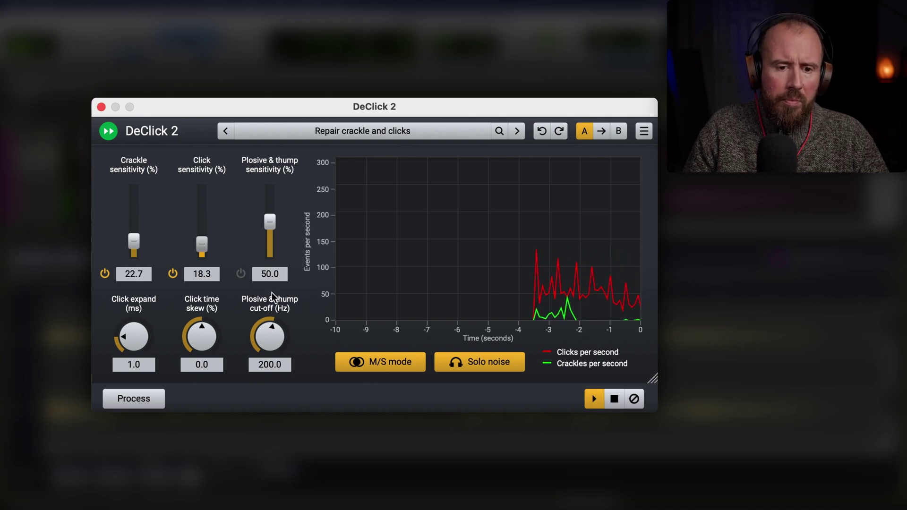
pyautogui.moveTo(279, 333); pyautogui.dragTo(284, 306)
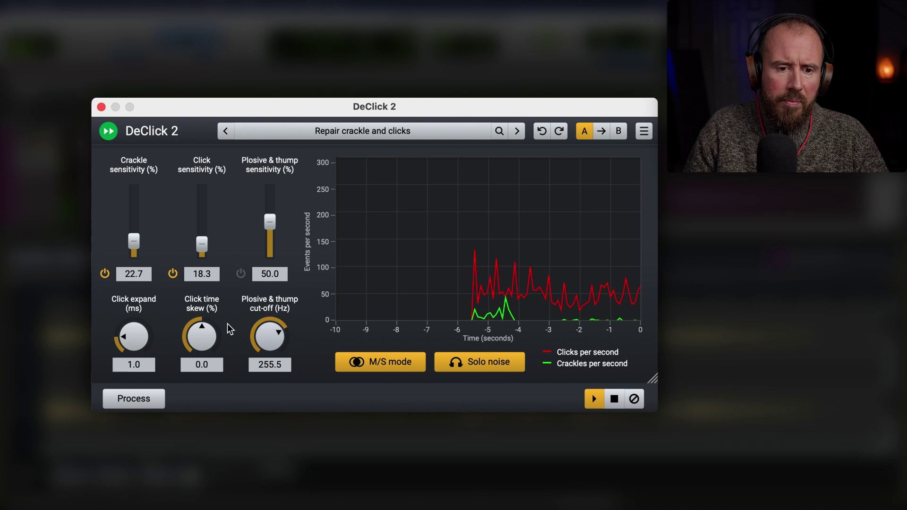
pyautogui.moveTo(211, 331); pyautogui.dragTo(209, 345)
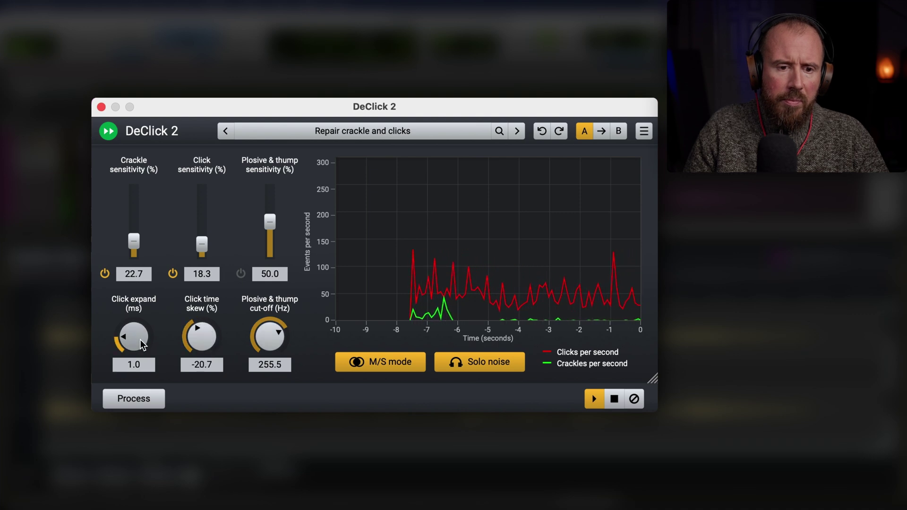
pyautogui.moveTo(205, 239); pyautogui.dragTo(205, 236)
pyautogui.moveTo(137, 242); pyautogui.dragTo(137, 243)
pyautogui.moveTo(279, 332); pyautogui.dragTo(279, 330)
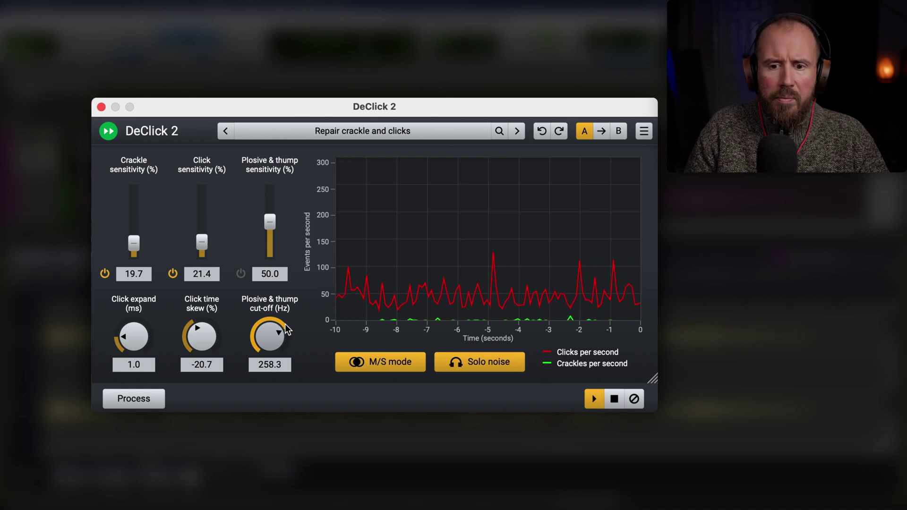
pyautogui.click(618, 399)
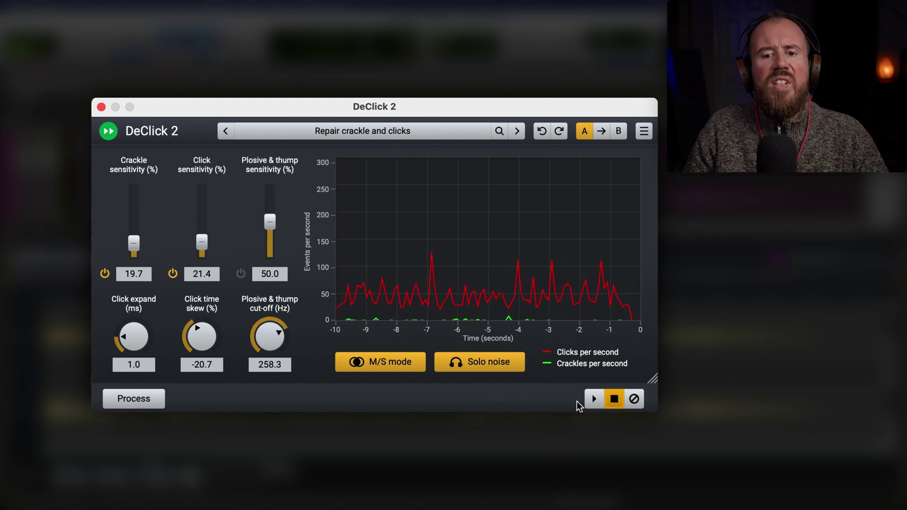
# Step: Turn off Solo noise, set click sensitivity to 17.5, and compare the repair against Bypass
pyautogui.click(501, 362)
pyautogui.click(594, 399)
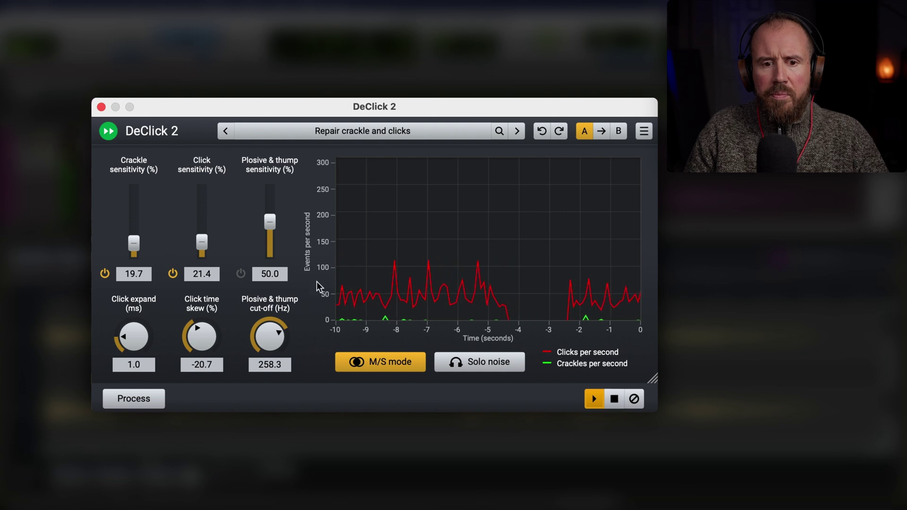
pyautogui.moveTo(211, 242); pyautogui.dragTo(207, 255)
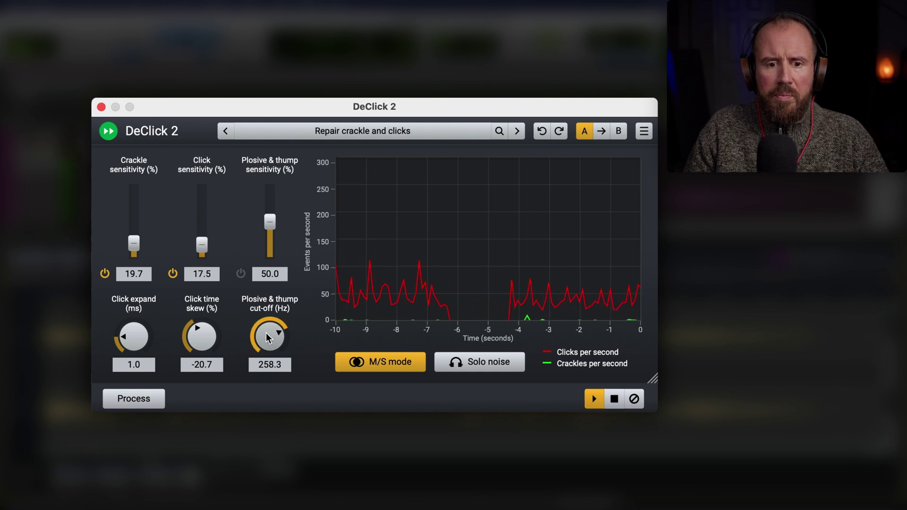
pyautogui.scroll(-1, 268, 340)
pyautogui.scroll(1, 135, 338)
pyautogui.scroll(-4, 207, 340)
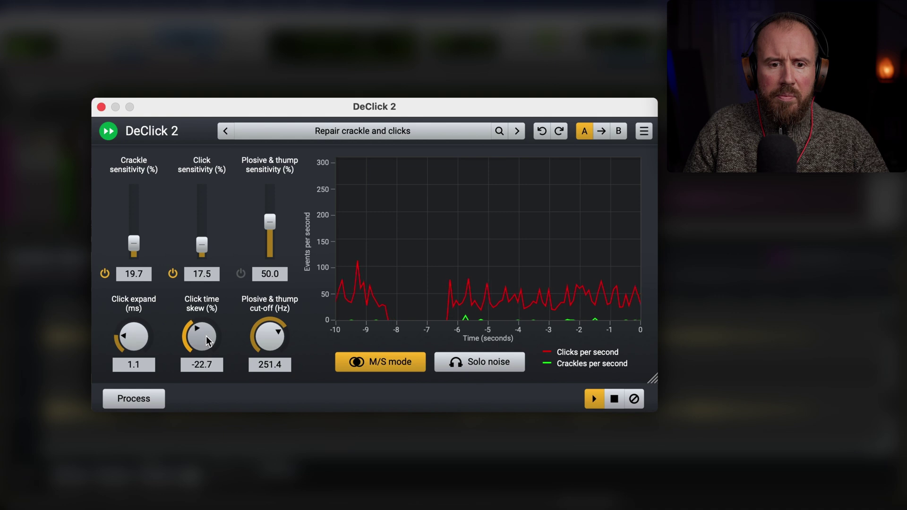
pyautogui.scroll(1, 207, 341)
pyautogui.scroll(-3, 131, 249)
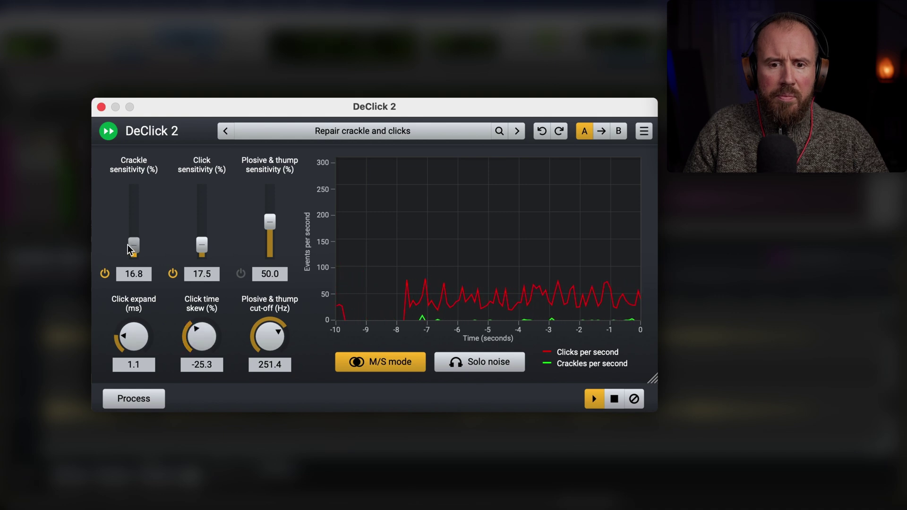
pyautogui.click(635, 399)
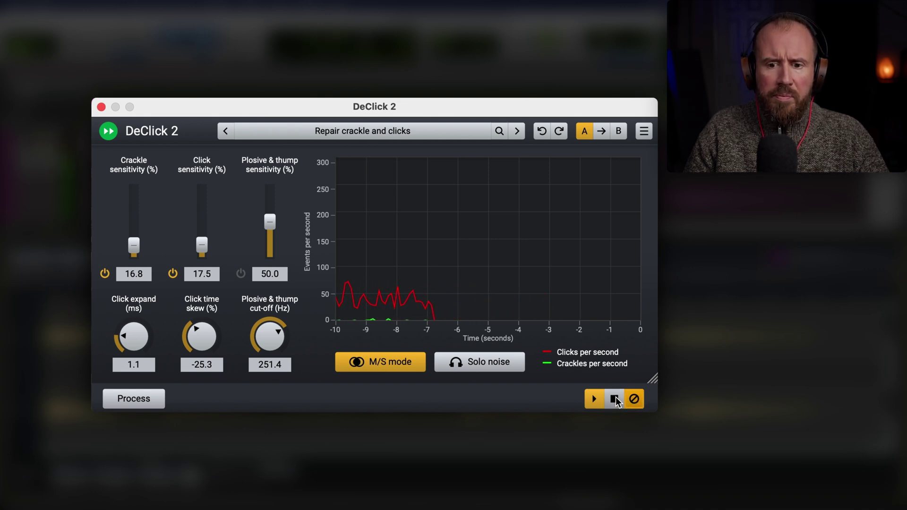
pyautogui.click(614, 399)
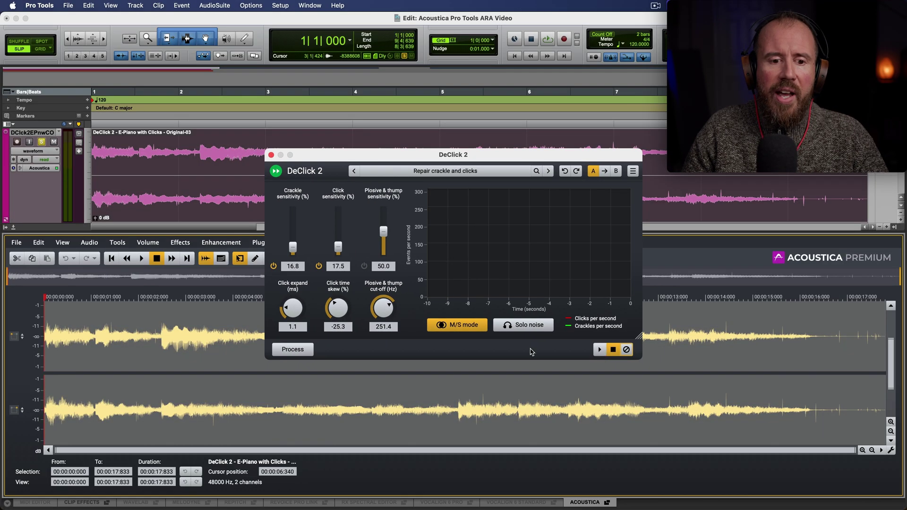
# Step: Process DeClick 2 on the e-piano, render its Acoustica edits, and select the guitar hum clip
pyautogui.click(293, 349)
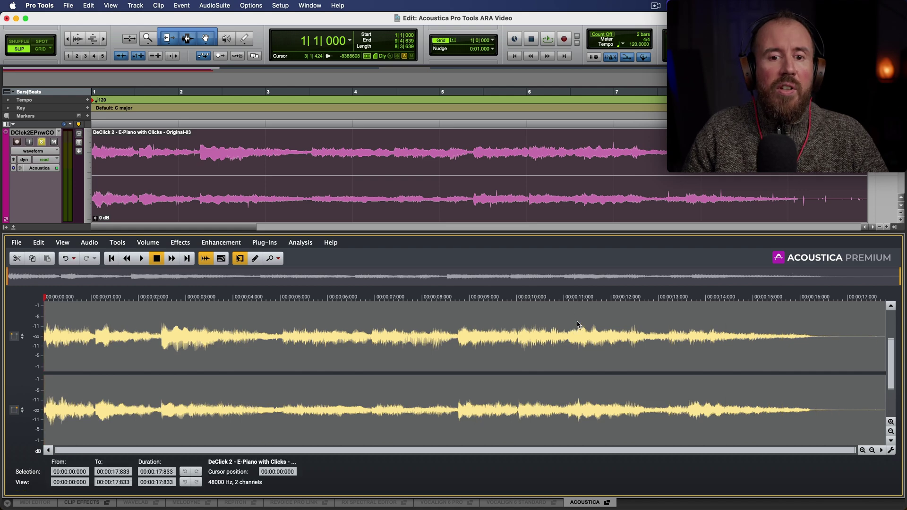
pyautogui.rightClick(461, 205)
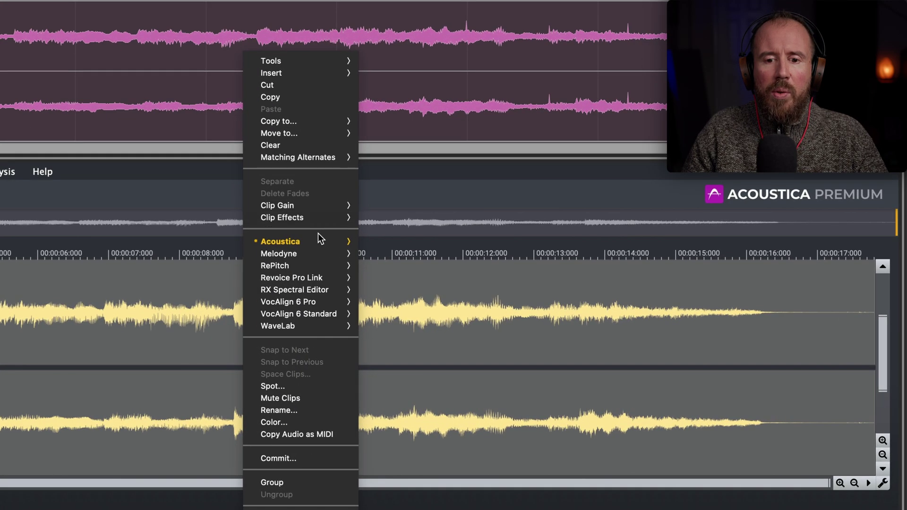
pyautogui.moveTo(313, 241)
pyautogui.click(377, 269)
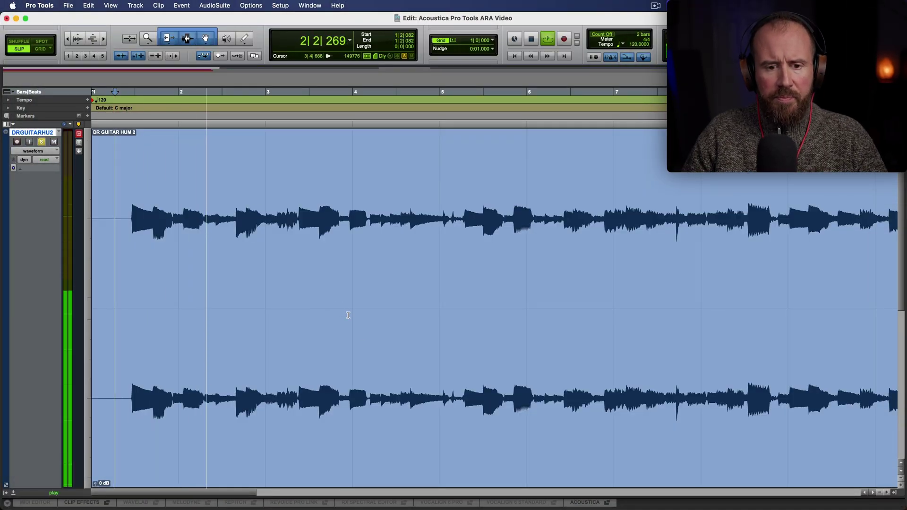
pyautogui.click(367, 343)
# Step: Zoom out, return the guitar track to normal height, and stop playback to show both hum clips
pyautogui.press('super+bracketleft')
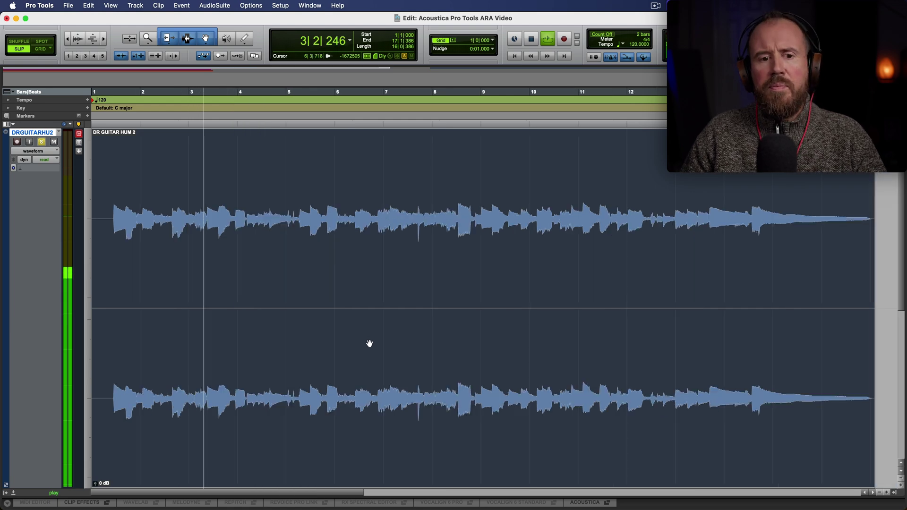
pyautogui.hotkey('ctrl', 'Down')
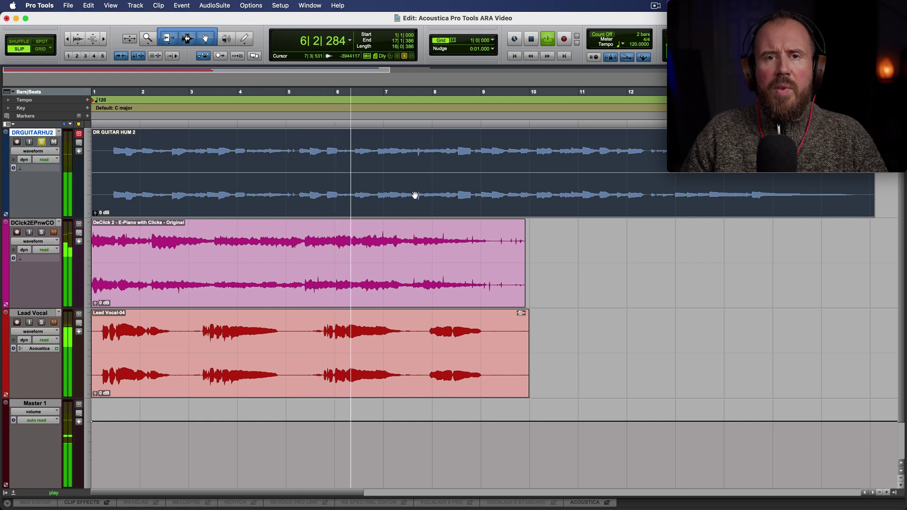
pyautogui.press('space')
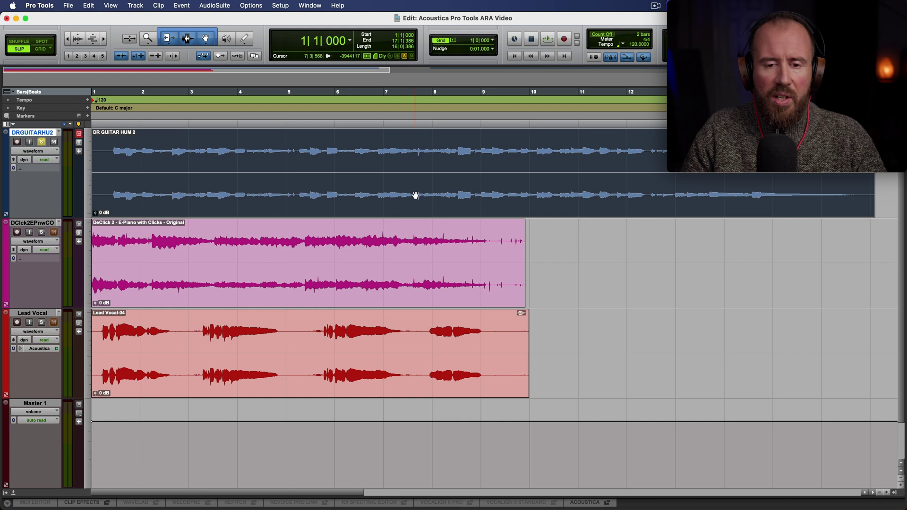
pyautogui.press('r')
pyautogui.press('r')
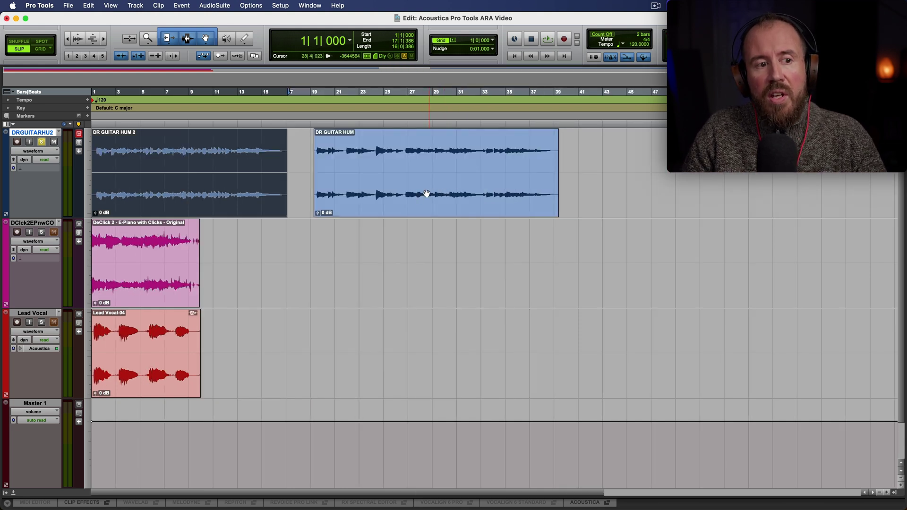
# Step: Add Acoustica to the guitar track, load the DR GUITAR HUM 2 clip, and show it as a spectrogram
pyautogui.click(22, 168)
pyautogui.click(71, 184)
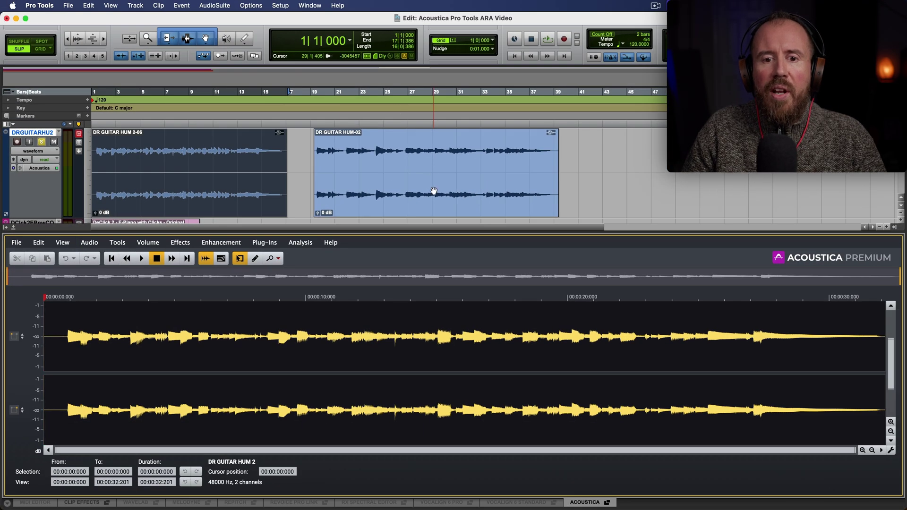
pyautogui.click(283, 175)
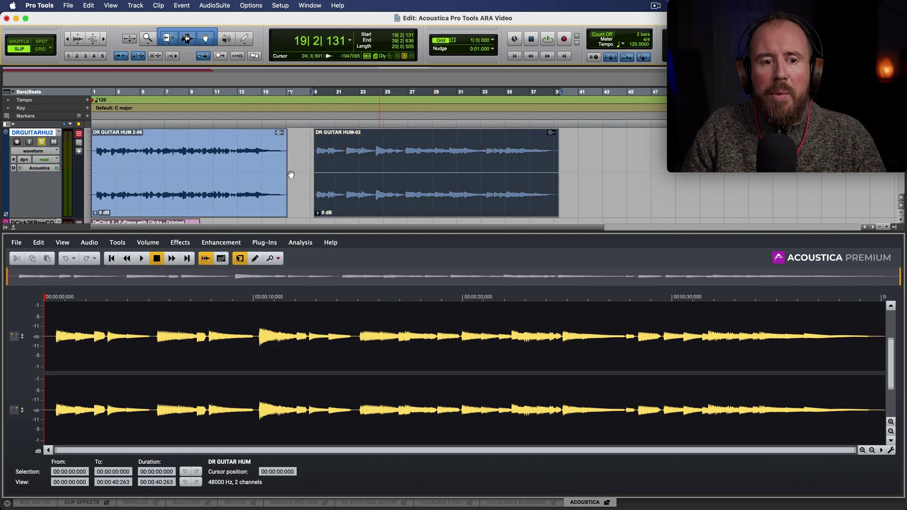
pyautogui.click(223, 179)
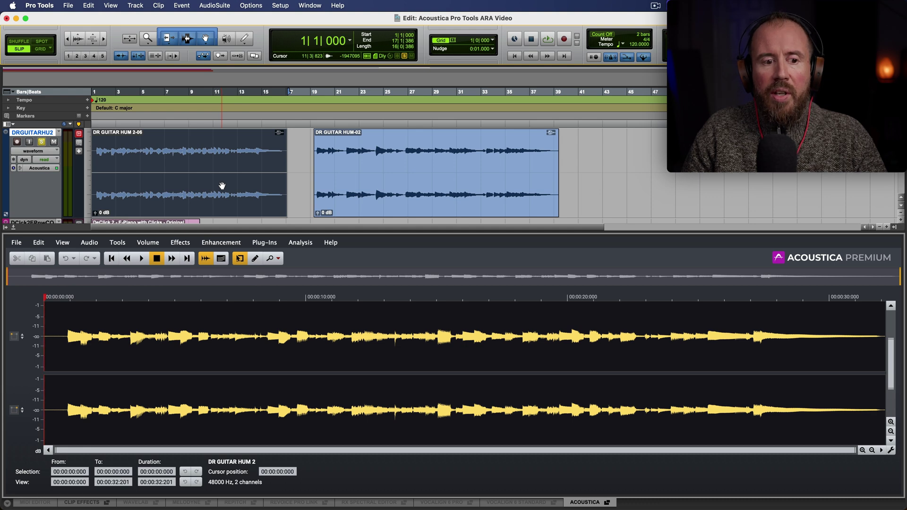
pyautogui.click(221, 261)
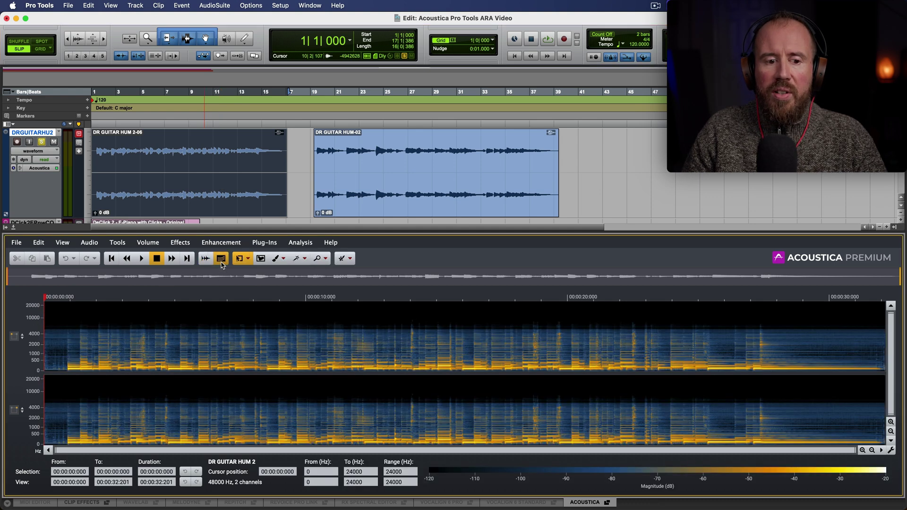
# Step: Select the guitar clip's opening 0.434 s as a noise sample and open DeNoise 2 via Analyze Noise
pyautogui.click(607, 503)
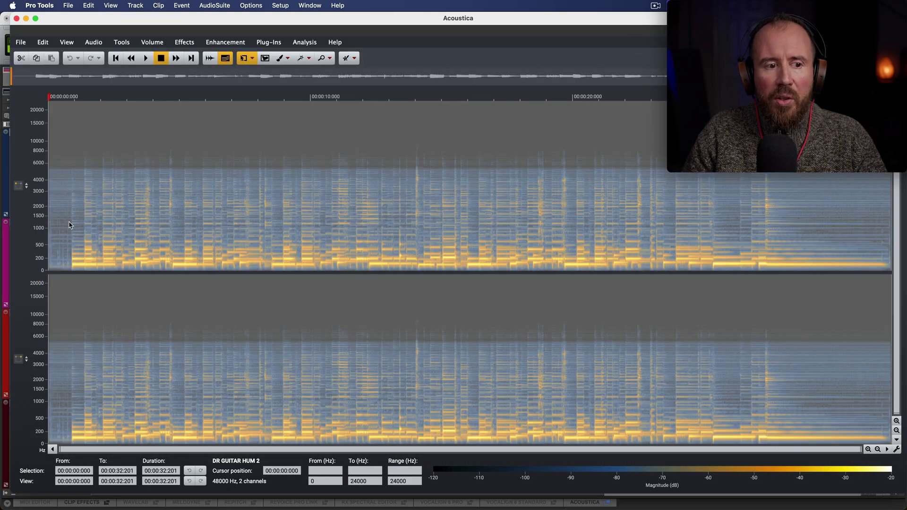
pyautogui.click(65, 252)
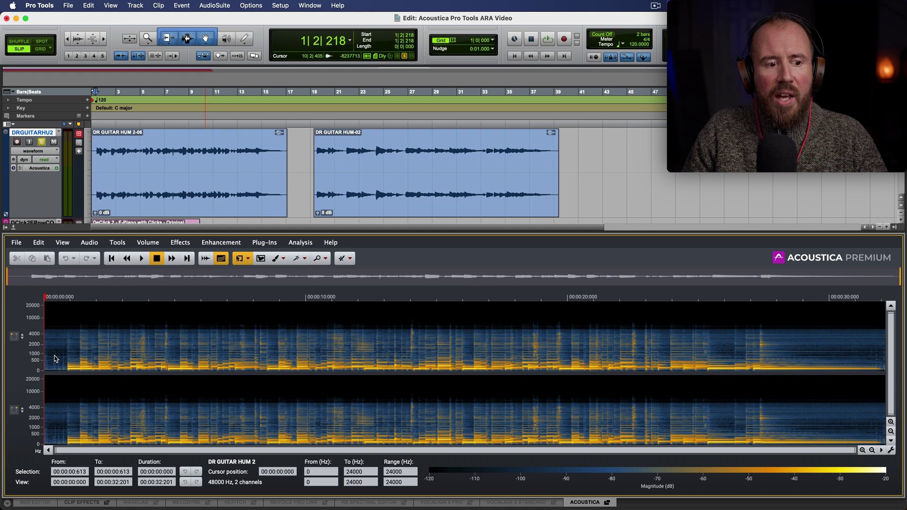
pyautogui.moveTo(55, 356); pyautogui.dragTo(43, 355)
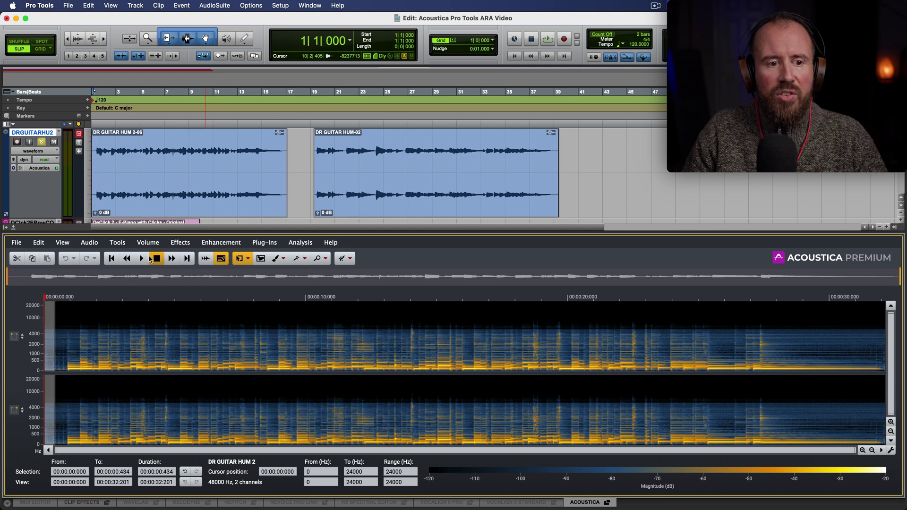
pyautogui.click(206, 244)
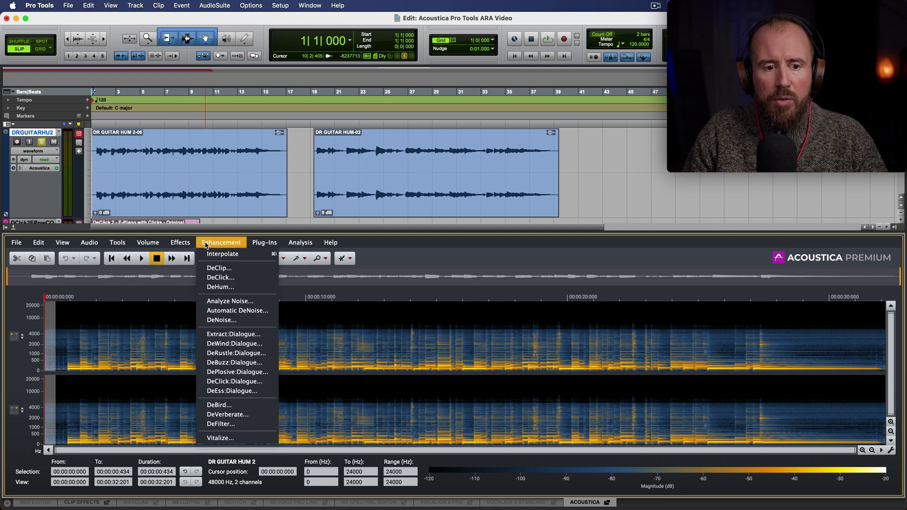
pyautogui.click(230, 301)
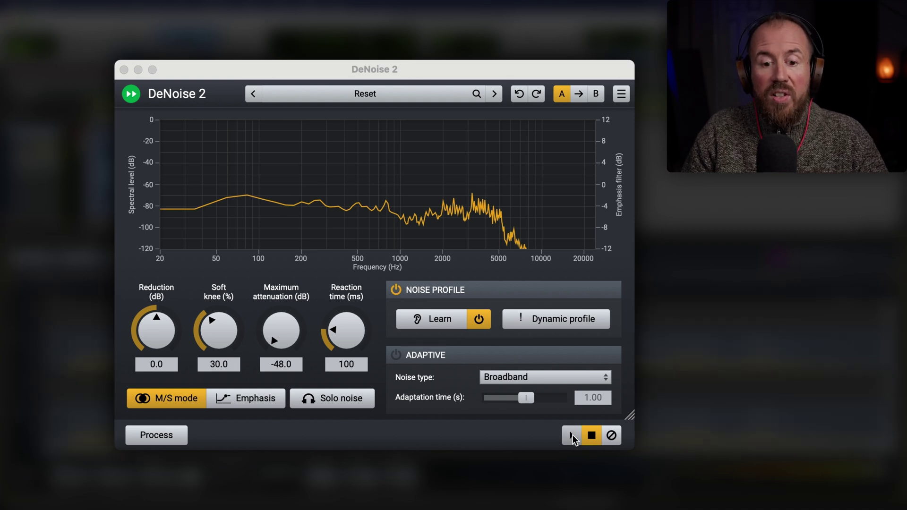
# Step: Preview DeNoise 2 while sweeping maximum attenuation, settling at about -26.2 dB
pyautogui.click(573, 435)
pyautogui.click(573, 435)
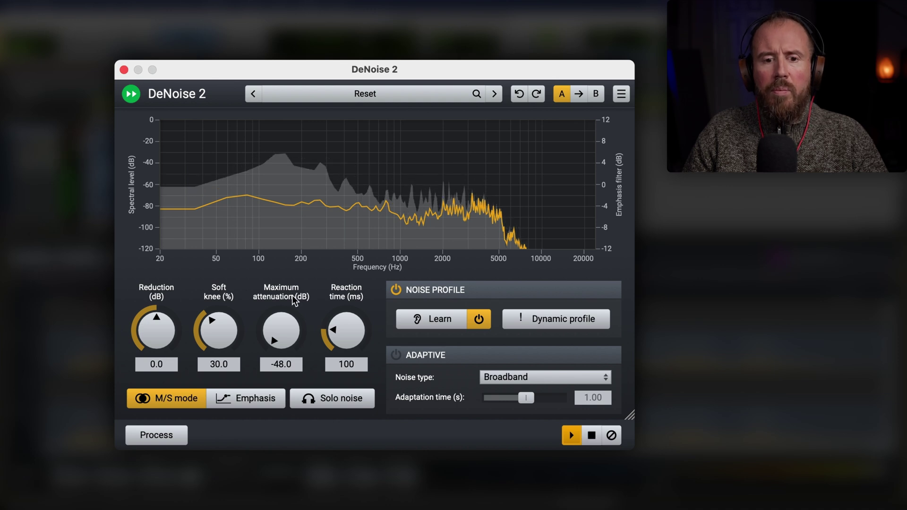
pyautogui.moveTo(292, 336); pyautogui.dragTo(285, 413)
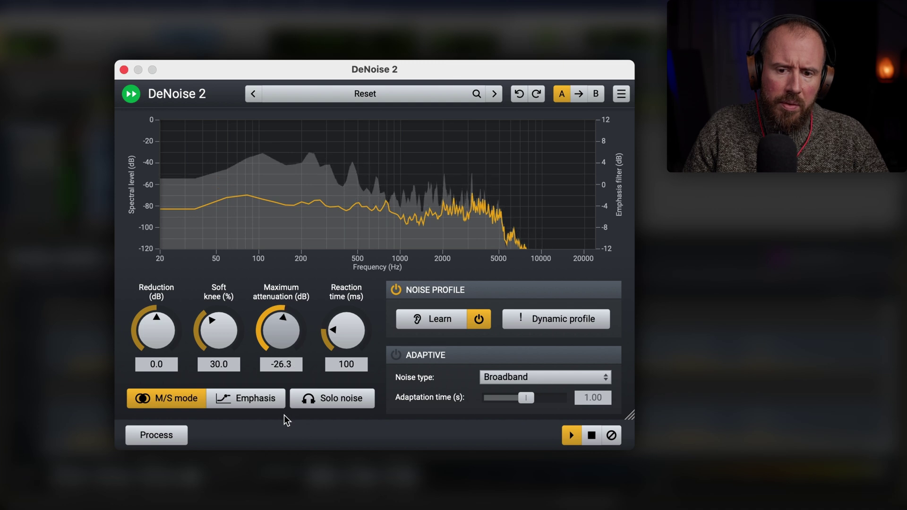
pyautogui.moveTo(285, 420); pyautogui.dragTo(286, 419)
pyautogui.click(591, 435)
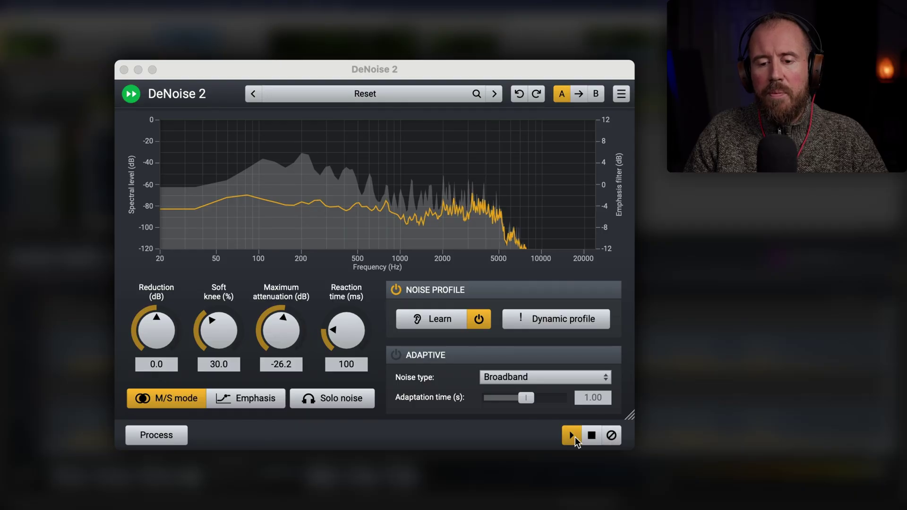
# Step: Compare the denoised guitar against Bypass, then enable Solo noise and replay the preview
pyautogui.click(574, 437)
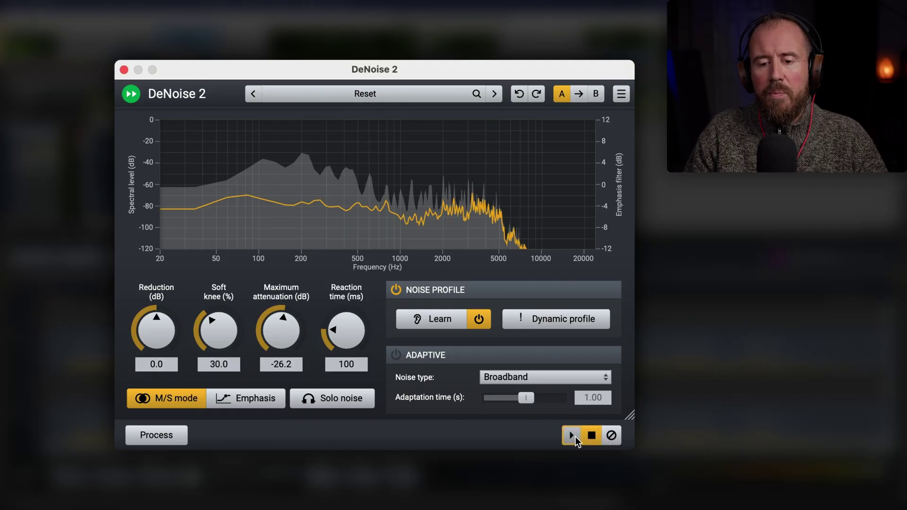
pyautogui.click(611, 436)
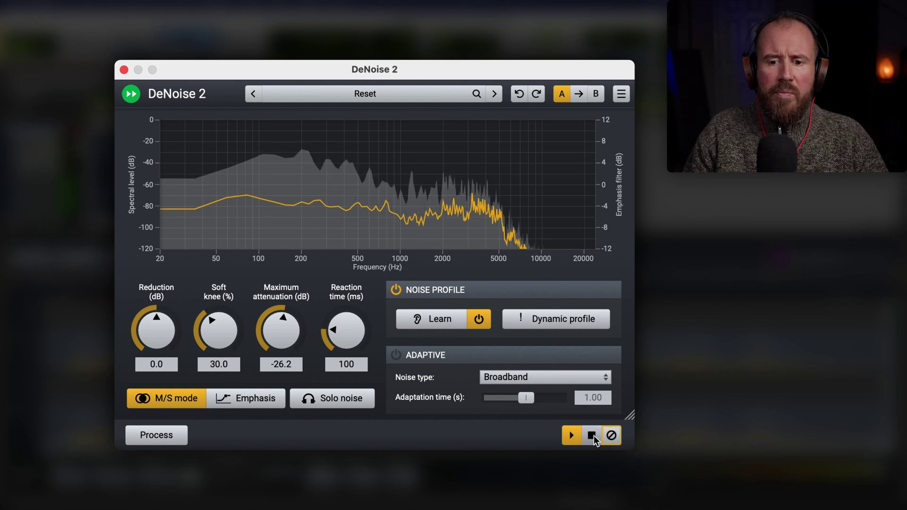
pyautogui.click(592, 435)
pyautogui.click(324, 398)
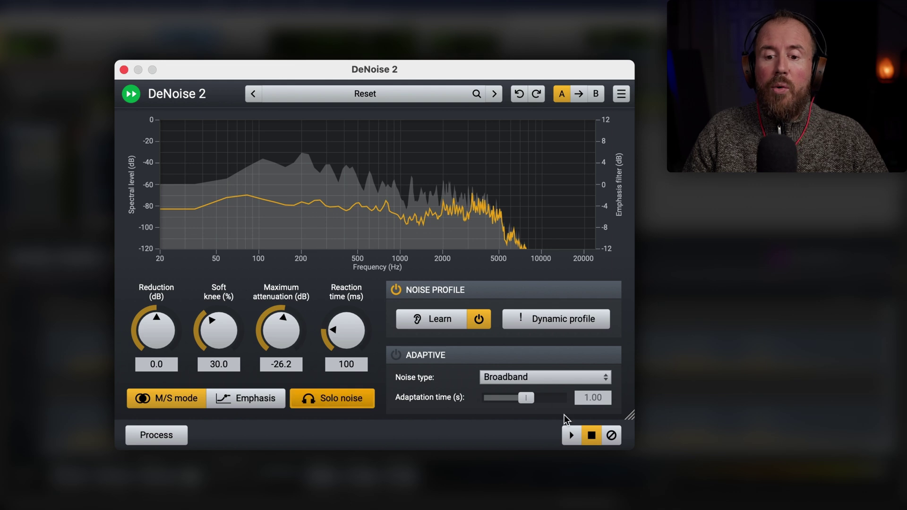
pyautogui.click(571, 437)
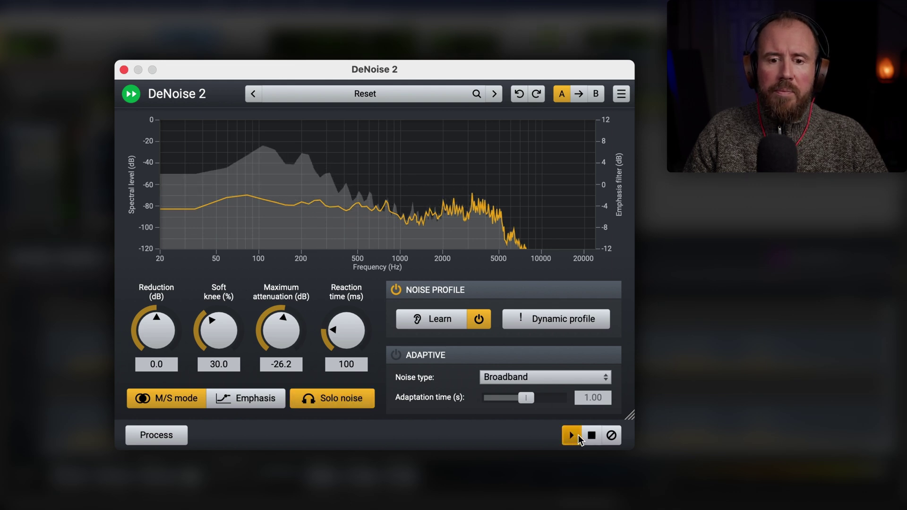
# Step: Set maximum attenuation -25.3 dB, reduction -0.4 dB, reaction time 91 ms, and enable dynamic profile
pyautogui.moveTo(289, 341); pyautogui.dragTo(290, 339)
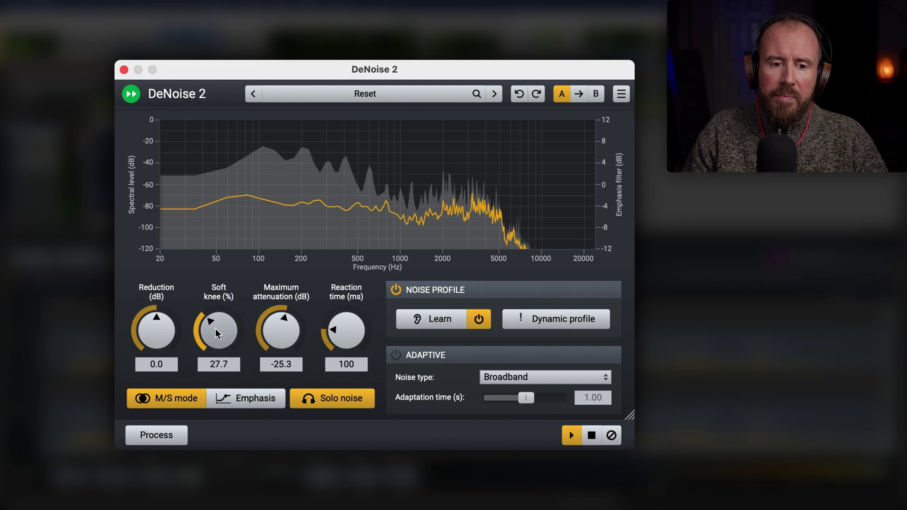
pyautogui.moveTo(156, 331); pyautogui.dragTo(156, 334)
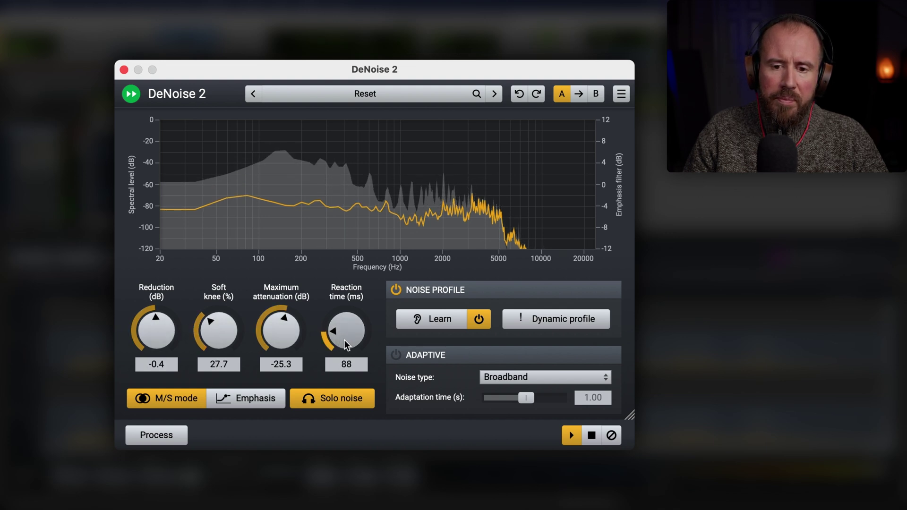
pyautogui.moveTo(346, 344); pyautogui.dragTo(347, 341)
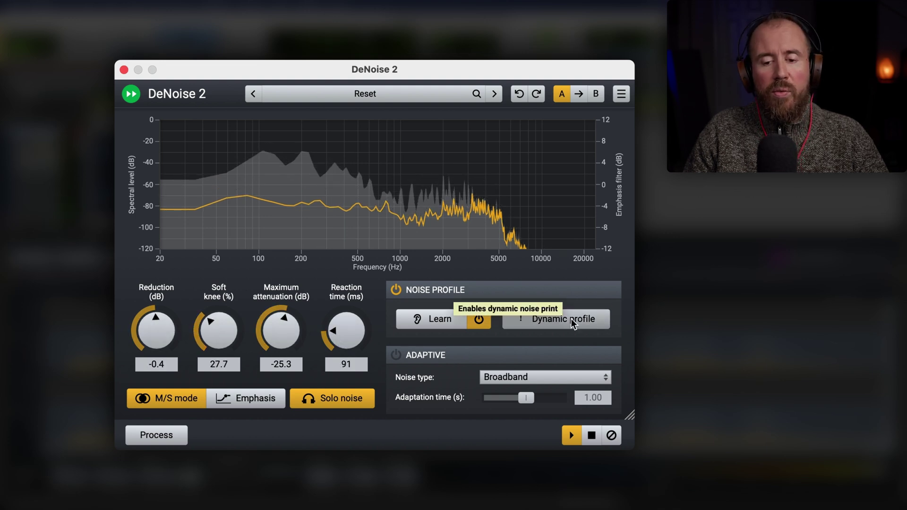
pyautogui.press('space')
pyautogui.click(565, 325)
pyautogui.click(571, 435)
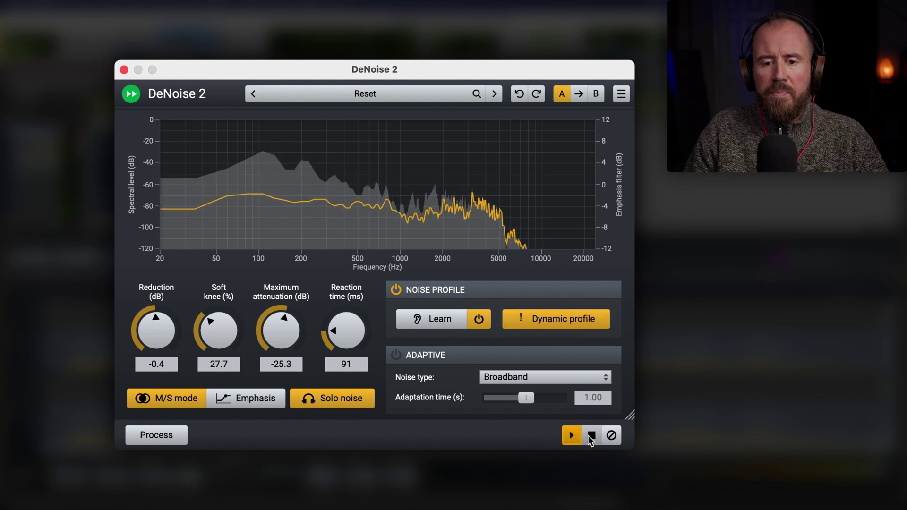
pyautogui.click(591, 435)
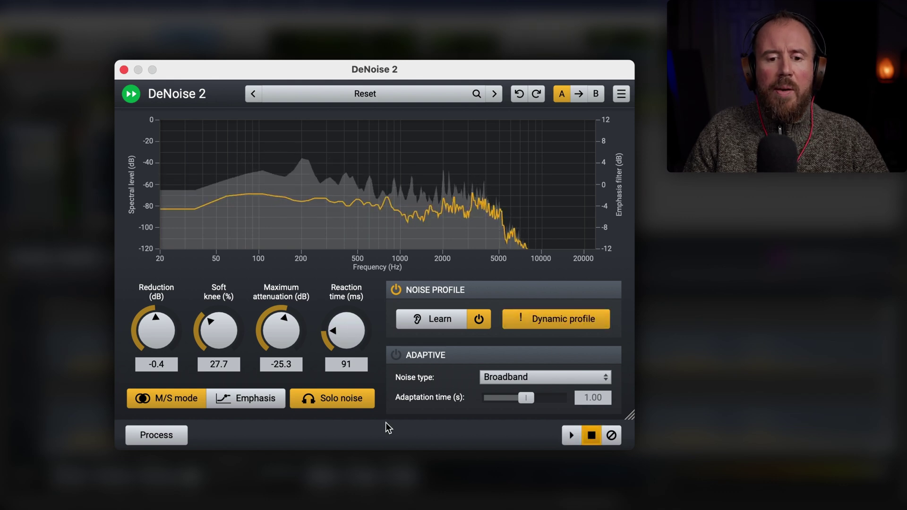
# Step: A/B the denoised guitar against the bypassed original by replaying the preview both ways
pyautogui.click(614, 435)
pyautogui.click(572, 437)
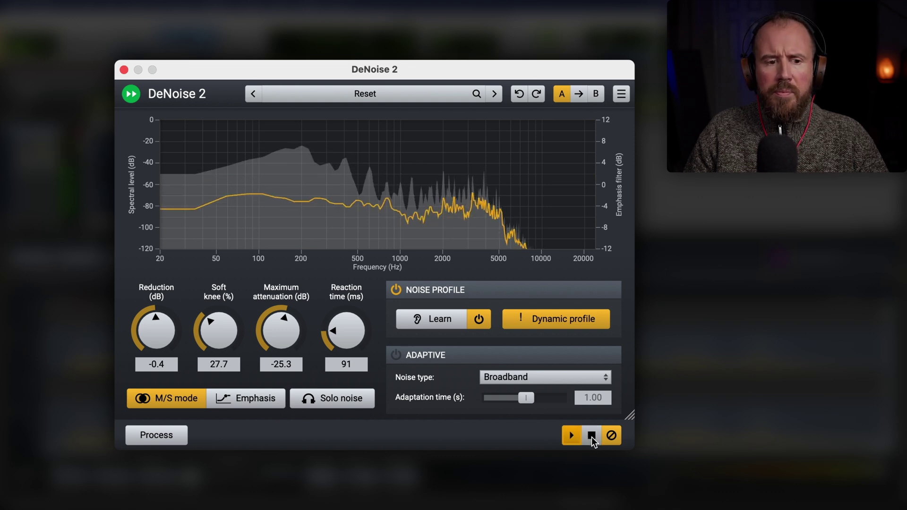
pyautogui.click(591, 436)
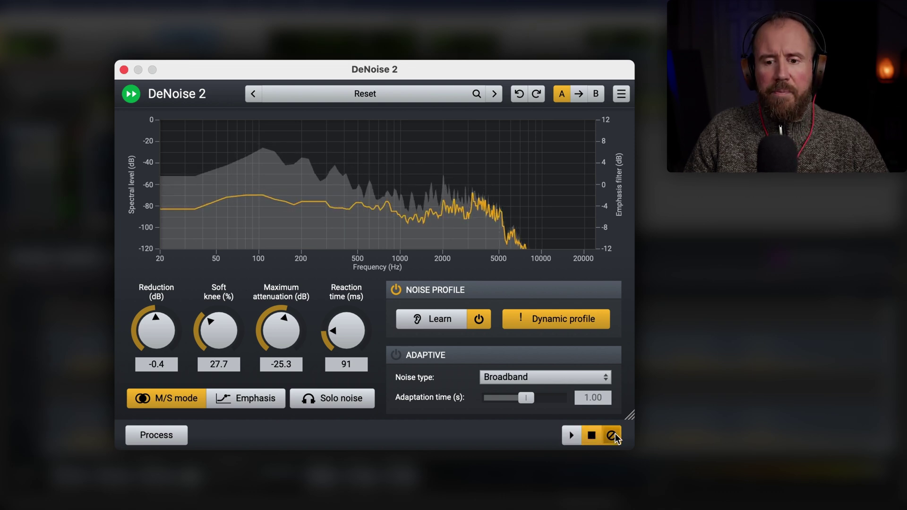
pyautogui.click(614, 436)
pyautogui.click(572, 436)
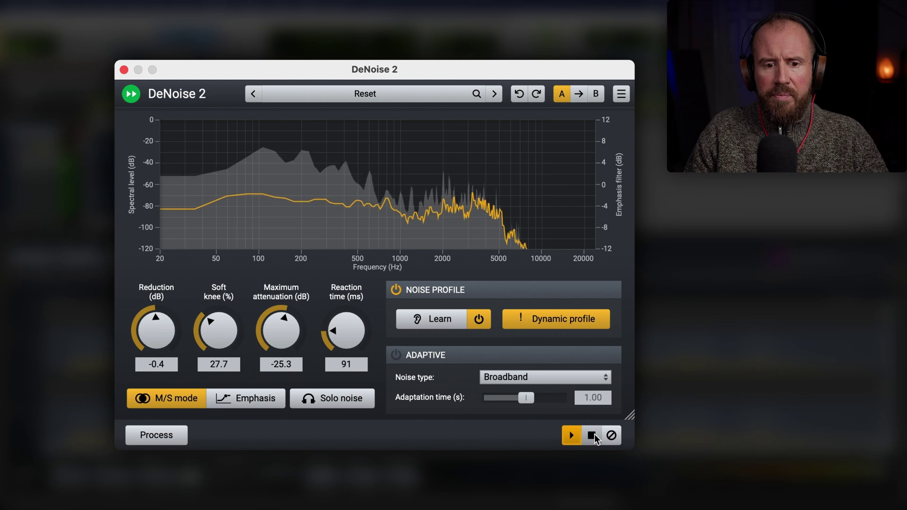
pyautogui.click(592, 436)
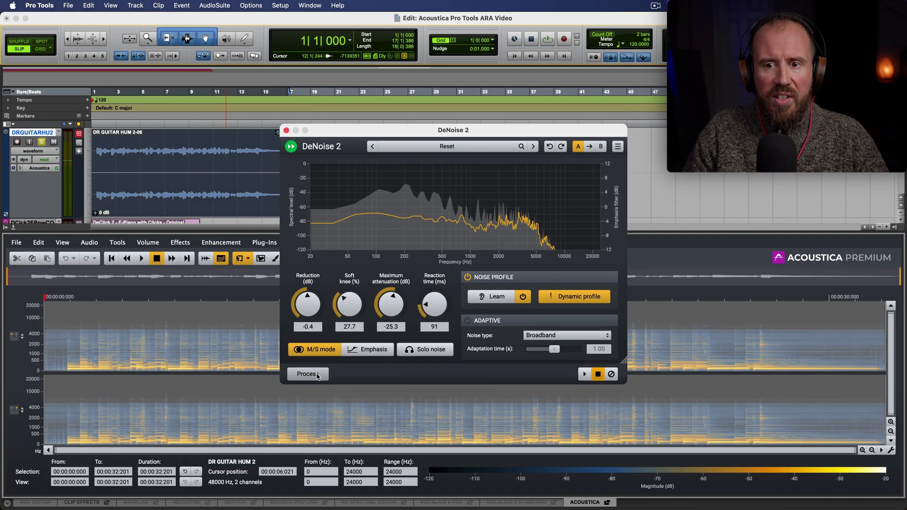
# Step: Process the guitar hum with DeNoise 2, then render it into the DR GUITAR HUM 2-06 clip via Acoustica > Render
pyautogui.click(316, 374)
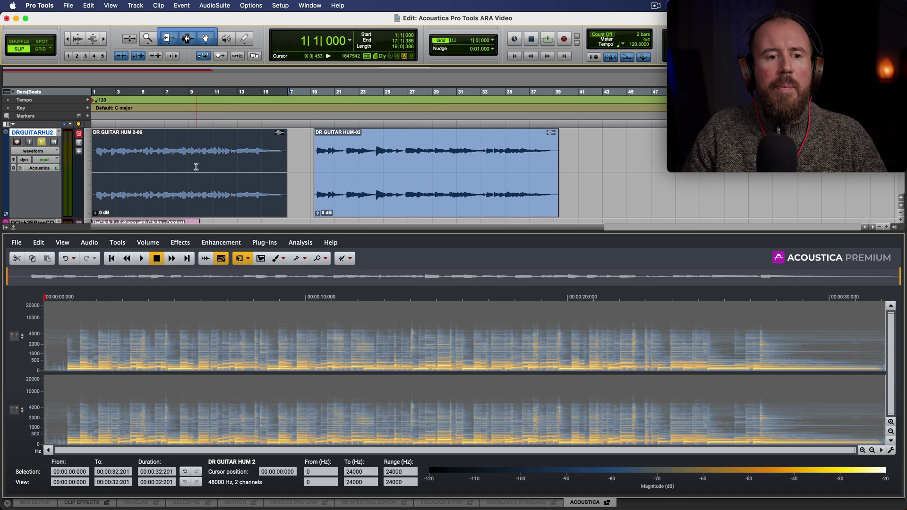
pyautogui.rightClick(179, 191)
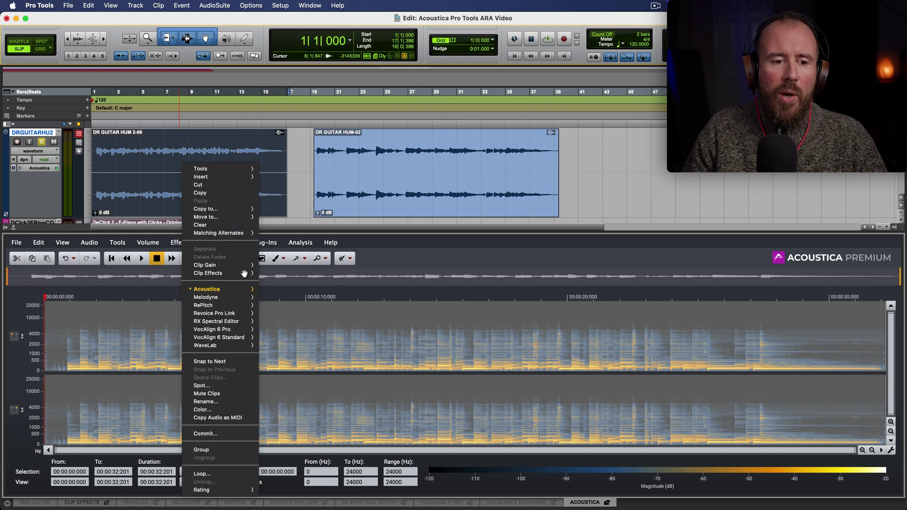
pyautogui.moveTo(250, 289)
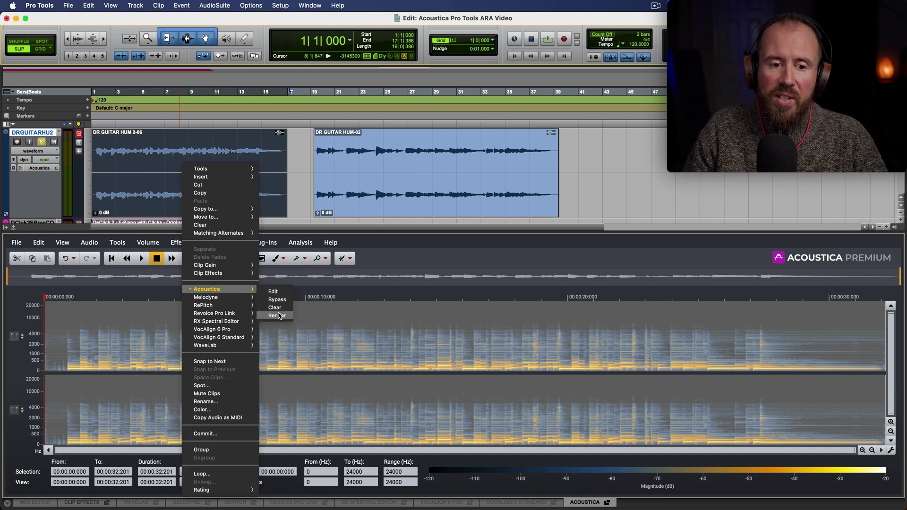
pyautogui.click(429, 256)
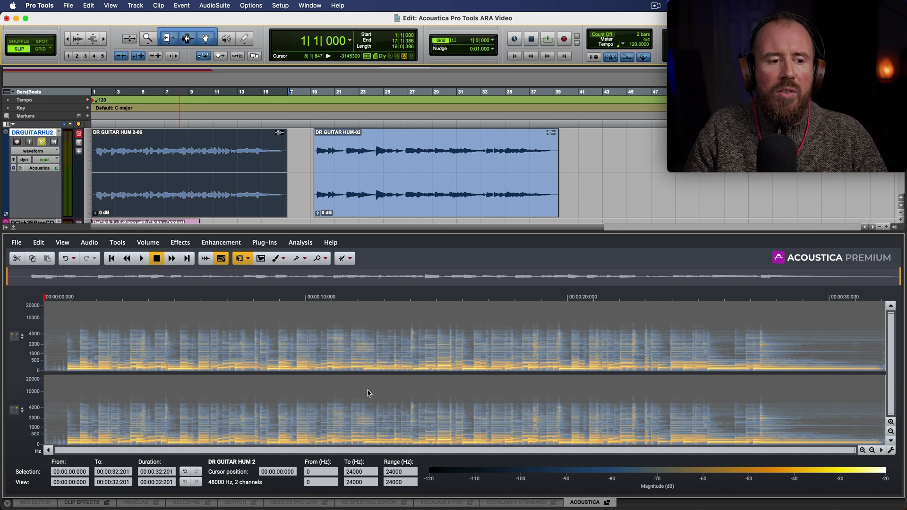
# Step: Undo the DeNoise 2 processing in Acoustica to bring back the unprocessed DR GUITAR HUM 2 spectrogram
pyautogui.click(68, 258)
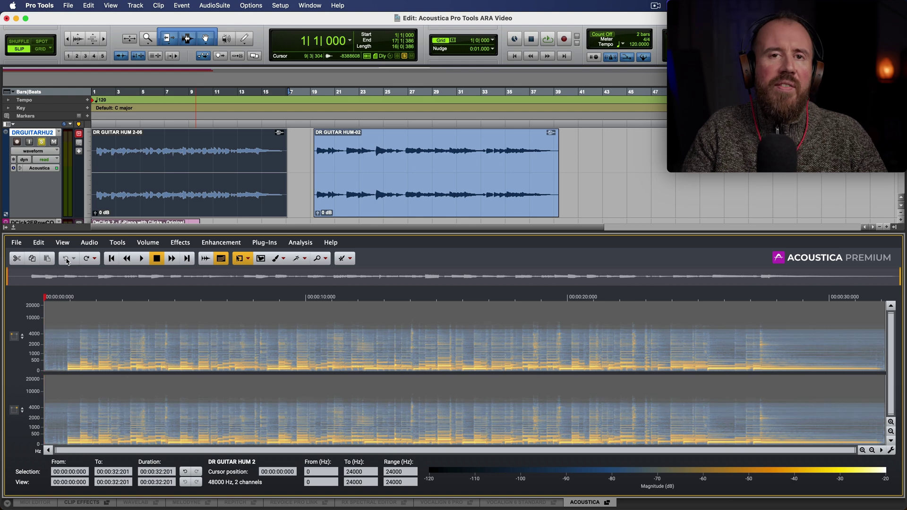